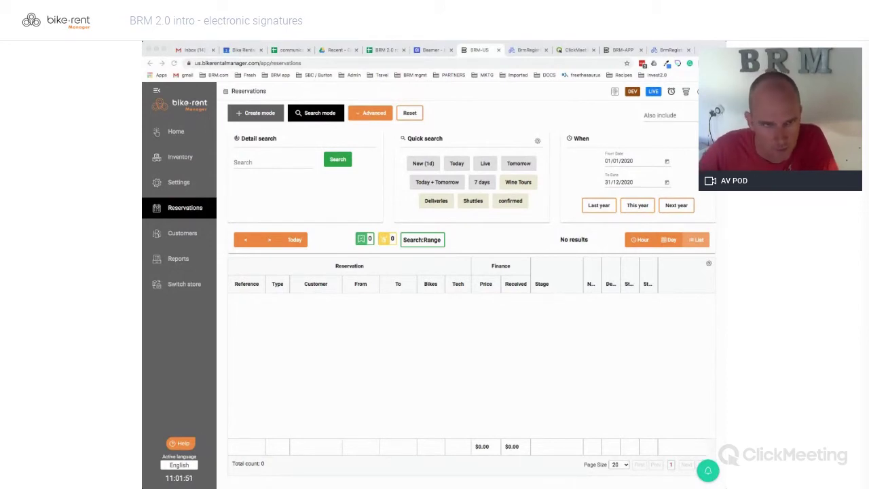
Focus the browser and switch to the BrmRegist kiosk registration tab
{"action": "left_click", "coordinate": [480, 125]}
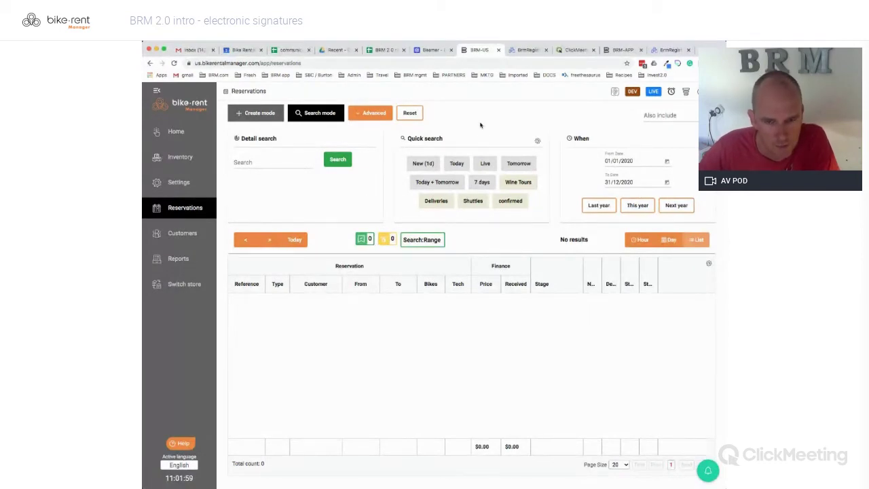
{"action": "left_click", "coordinate": [524, 51]}
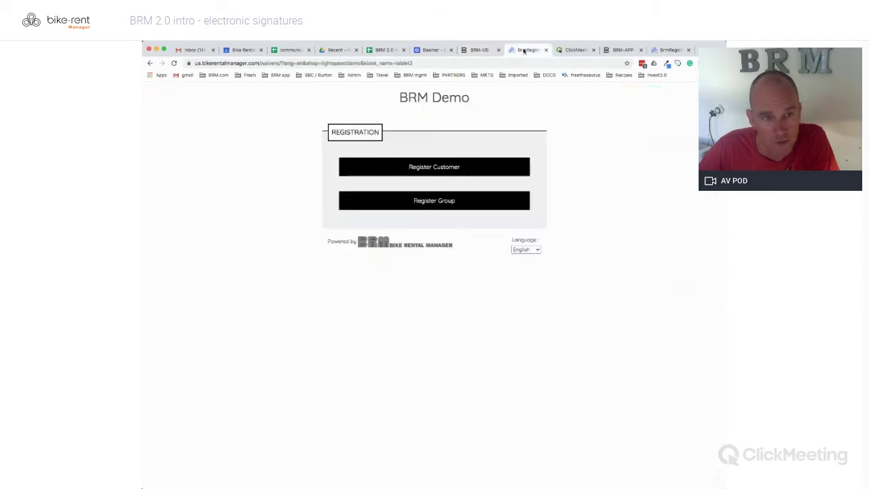
Start a single-customer registration and fill name, e-mail and address from browser autofill
{"action": "left_click", "coordinate": [447, 169]}
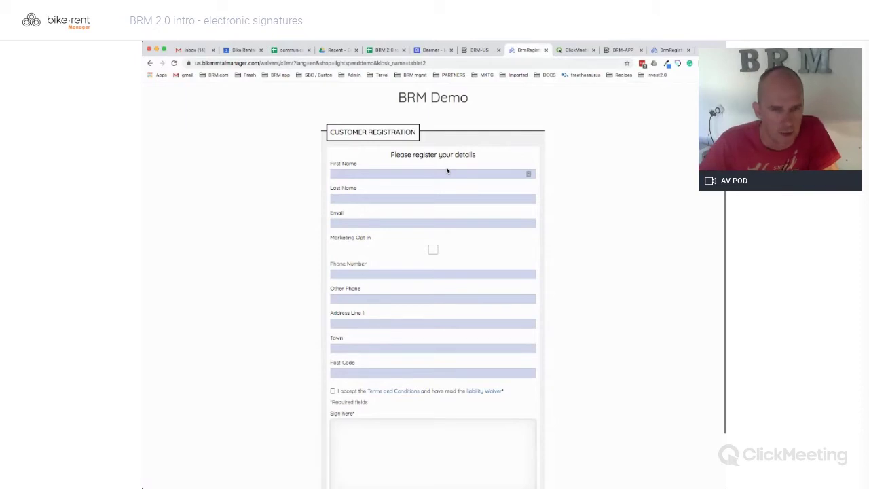
{"action": "left_click", "coordinate": [394, 174]}
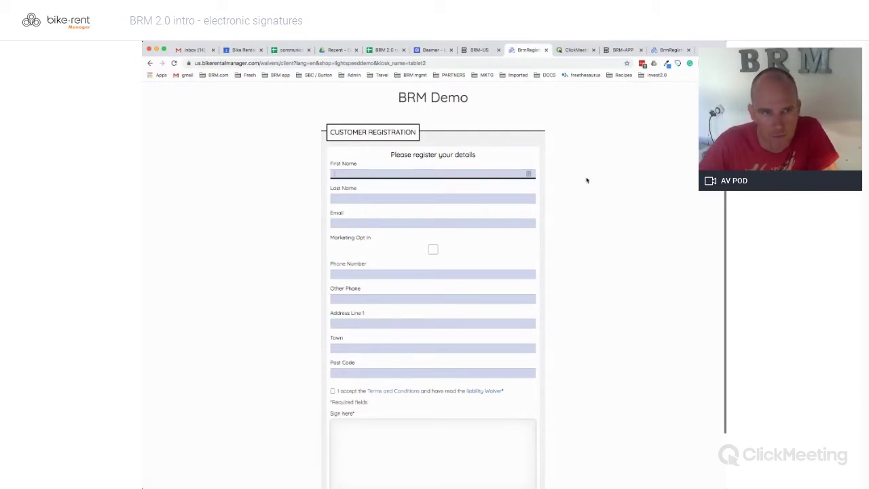
{"action": "left_click", "coordinate": [428, 204]}
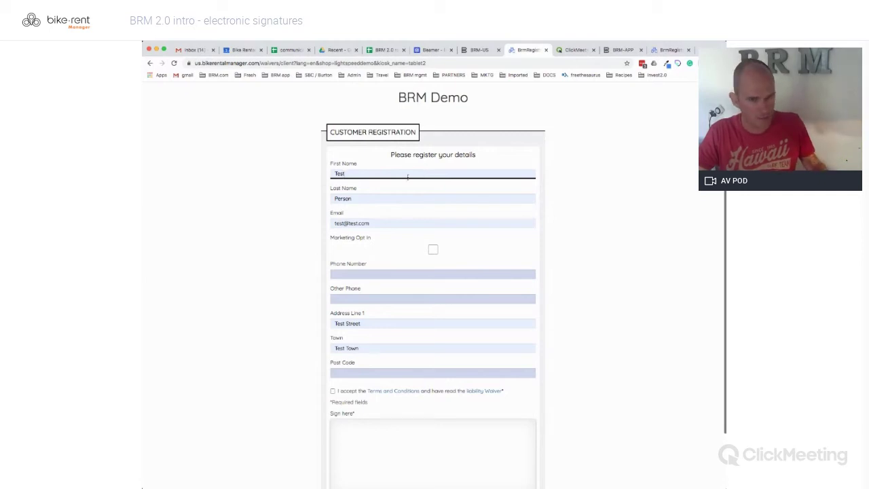
Opt the customer in to marketing and enter a phone number
{"action": "left_click", "coordinate": [432, 251]}
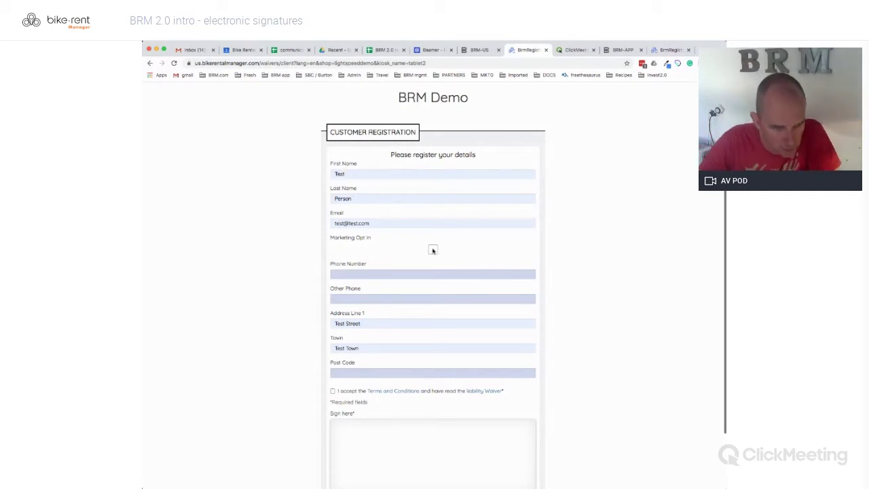
{"action": "left_click", "coordinate": [394, 272]}
{"action": "type", "text": "1231123"}
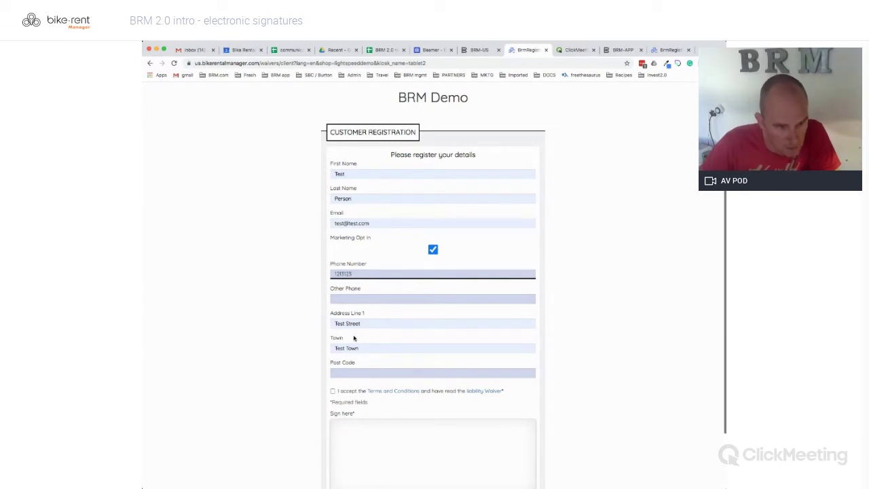
Accept the terms and liability waiver, draw a signature, and submit the registration
{"action": "left_click", "coordinate": [378, 392]}
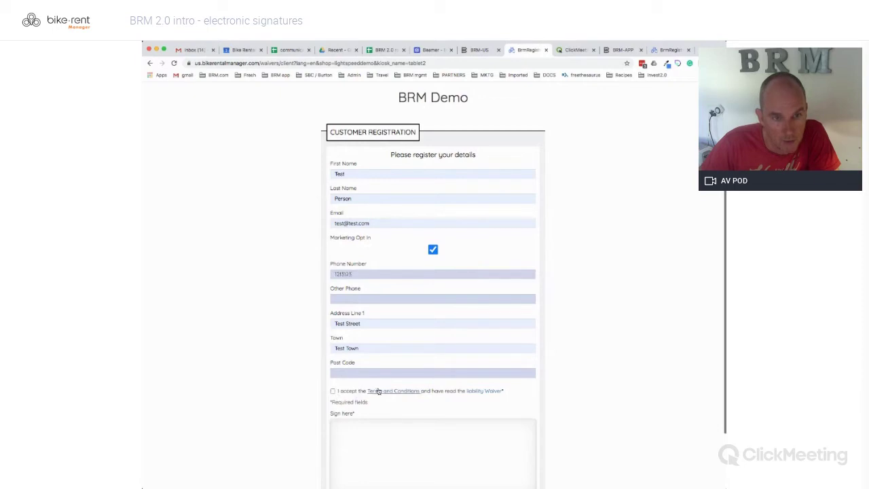
{"action": "left_click", "coordinate": [536, 105]}
{"action": "left_click", "coordinate": [332, 392]}
{"action": "scroll", "coordinate": [316, 343], "scroll_direction": "down", "scroll_amount": 2}
{"action": "mouse_move", "coordinate": [364, 365]}
{"action": "left_mouse_down"}
{"action": "mouse_move", "coordinate": [473, 371]}
{"action": "mouse_move", "coordinate": [526, 397]}
{"action": "left_mouse_up"}
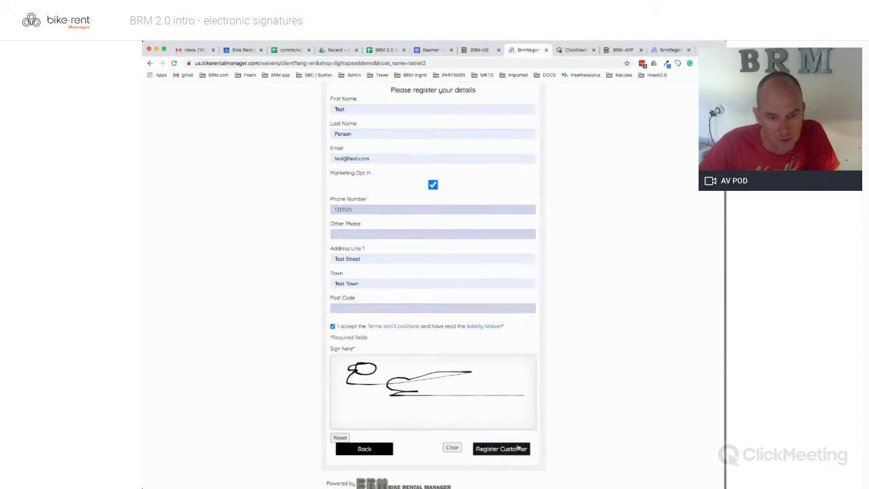
{"action": "left_click", "coordinate": [518, 448]}
{"action": "left_click", "coordinate": [480, 49]}
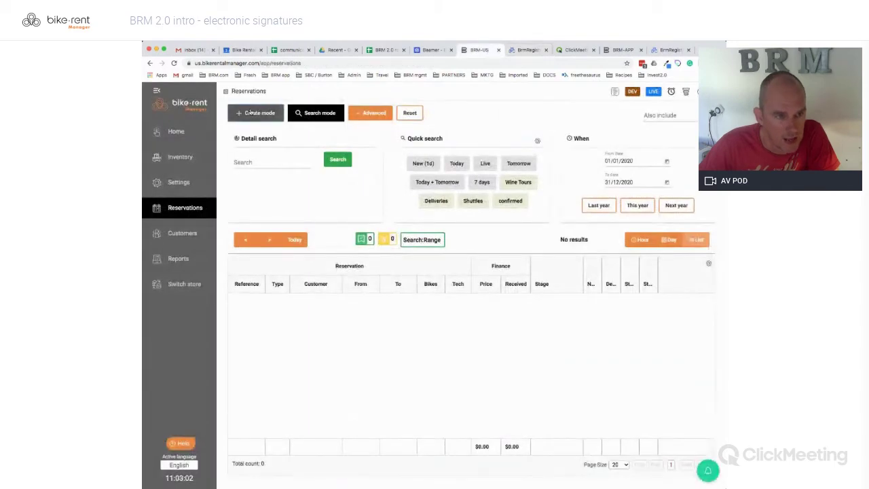
Start a new reservation in Create mode and check the test customer's stored signature
{"action": "left_click", "coordinate": [250, 112]}
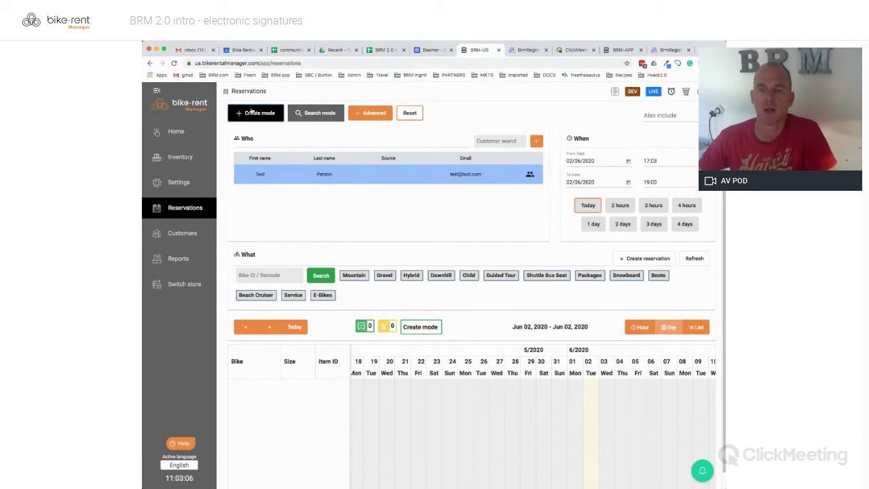
{"action": "left_click", "coordinate": [529, 174]}
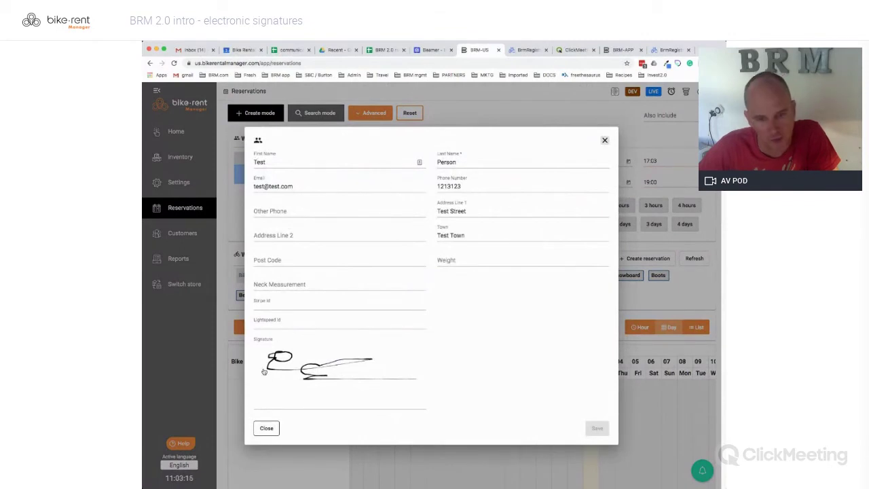
{"action": "left_click", "coordinate": [605, 140]}
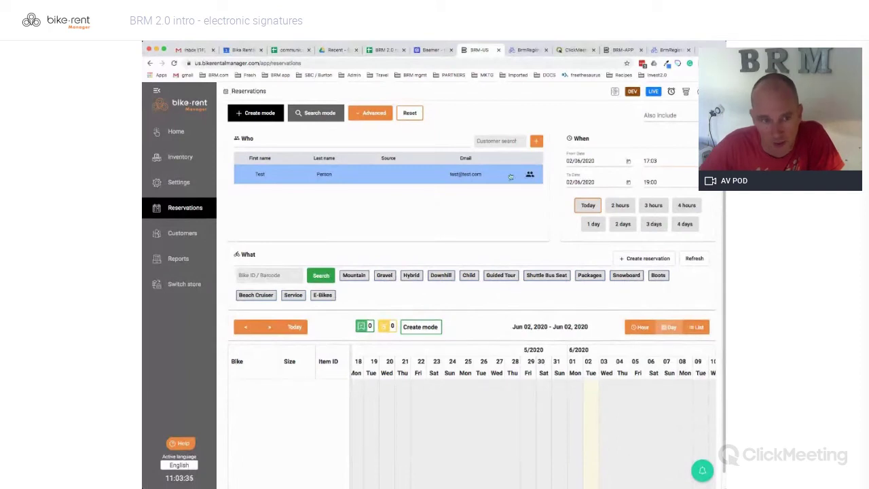
Book Mountain bike M4 for 02 Jun as reservation Jun0010-20 ($5.50), then verify the customer's signature
{"action": "left_click", "coordinate": [354, 276]}
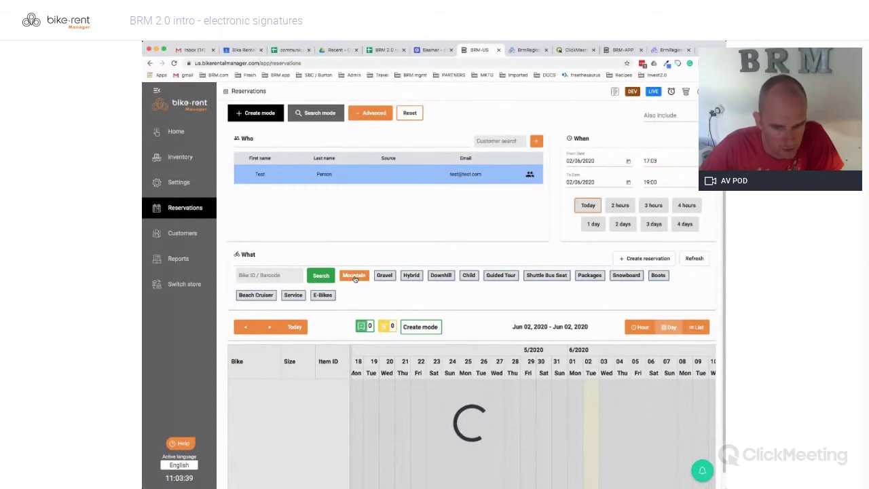
{"action": "scroll", "coordinate": [407, 312], "scroll_direction": "down", "scroll_amount": 1}
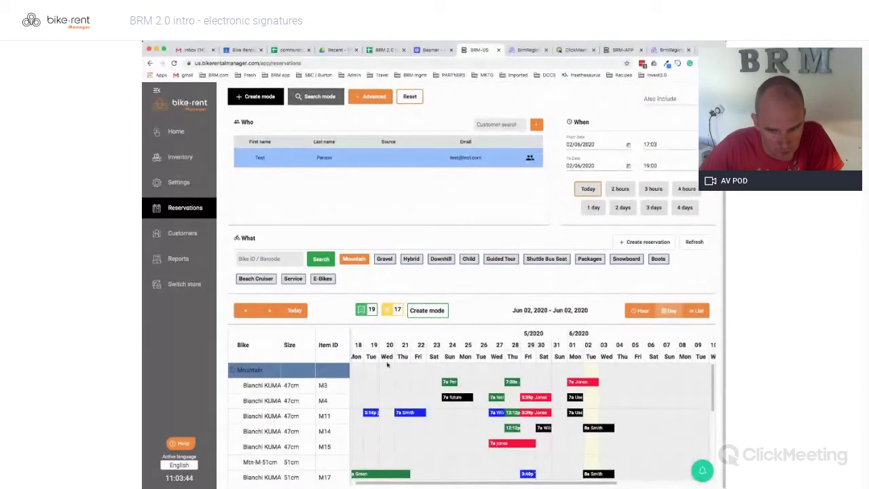
{"action": "left_click", "coordinate": [593, 401]}
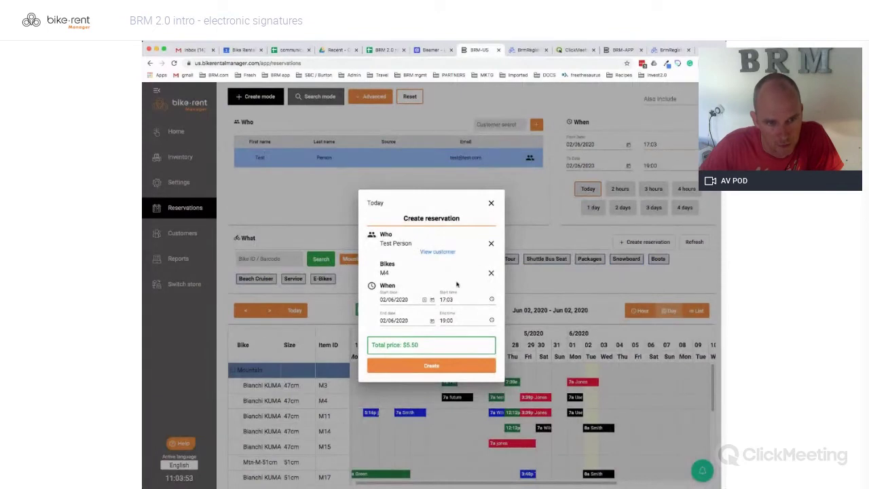
{"action": "left_click", "coordinate": [456, 366]}
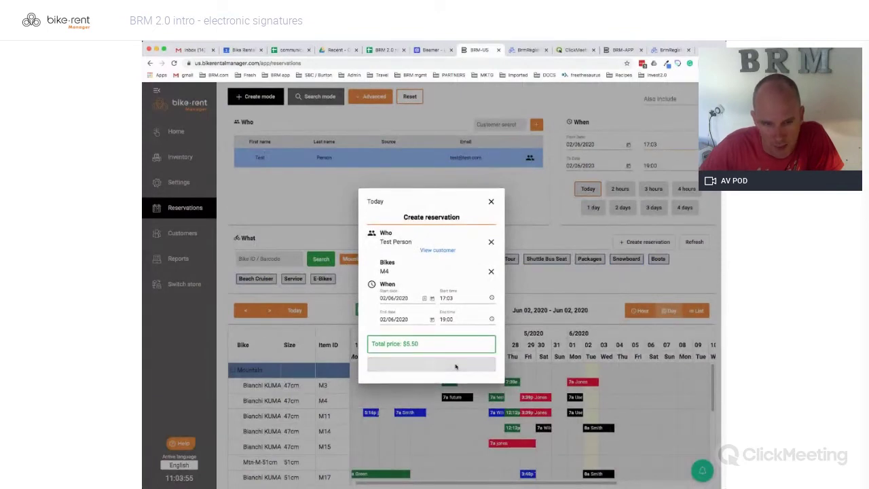
{"action": "left_click", "coordinate": [455, 368]}
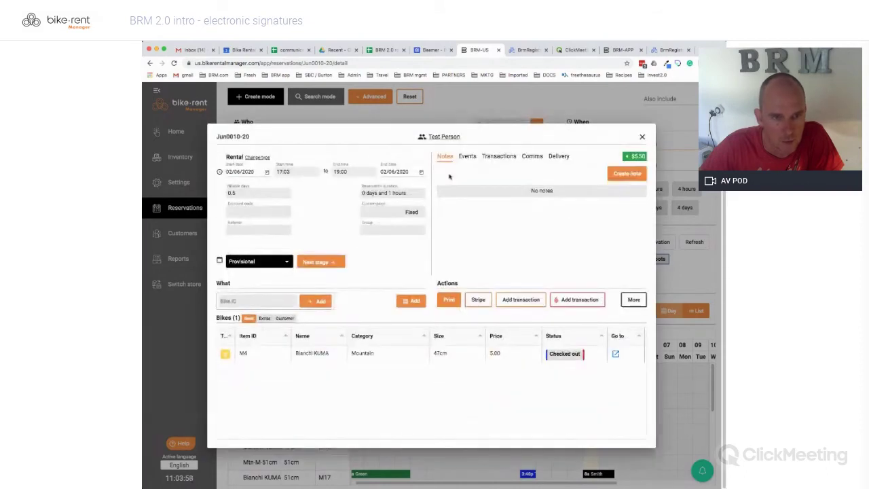
{"action": "left_click", "coordinate": [443, 138]}
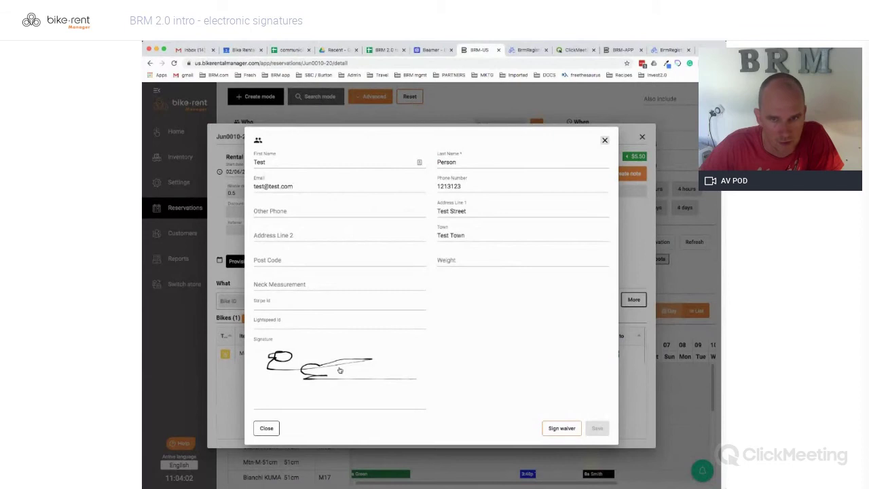
{"action": "left_click", "coordinate": [604, 140]}
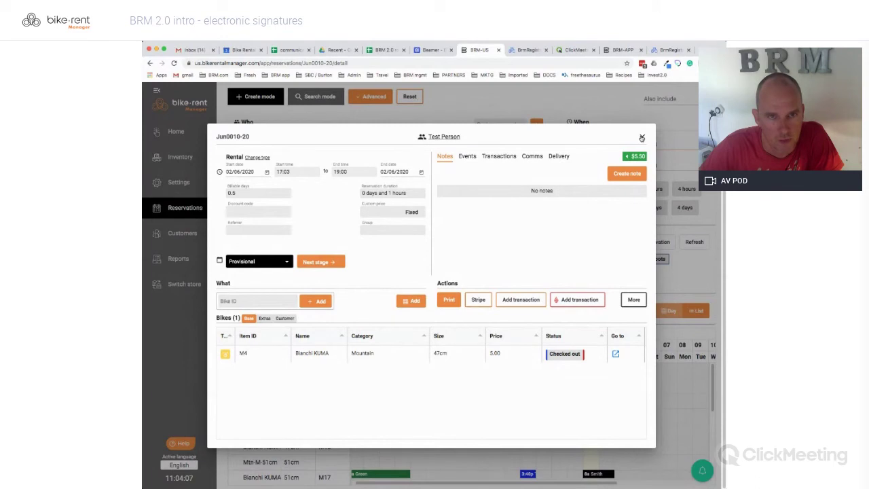
Reload the reservations page, close reservation Jun0010-20, and go to Inventory management
{"action": "key", "text": "ctrl+Tab"}
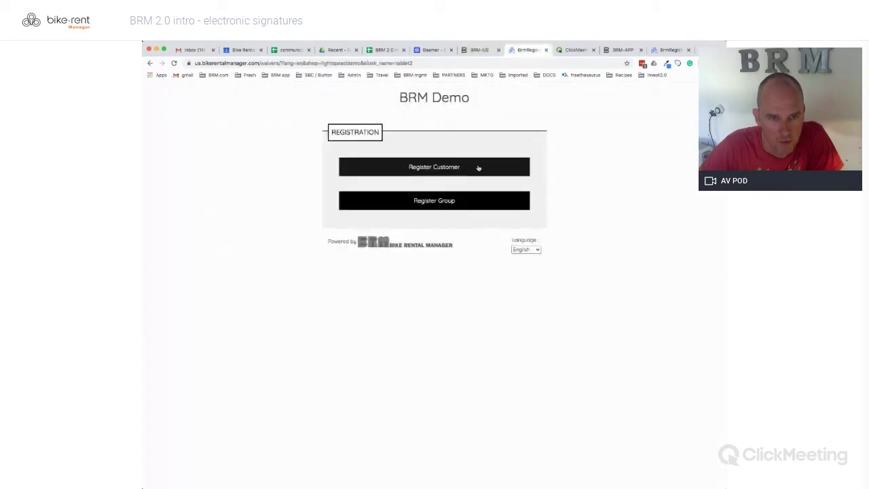
{"action": "left_click", "coordinate": [479, 50]}
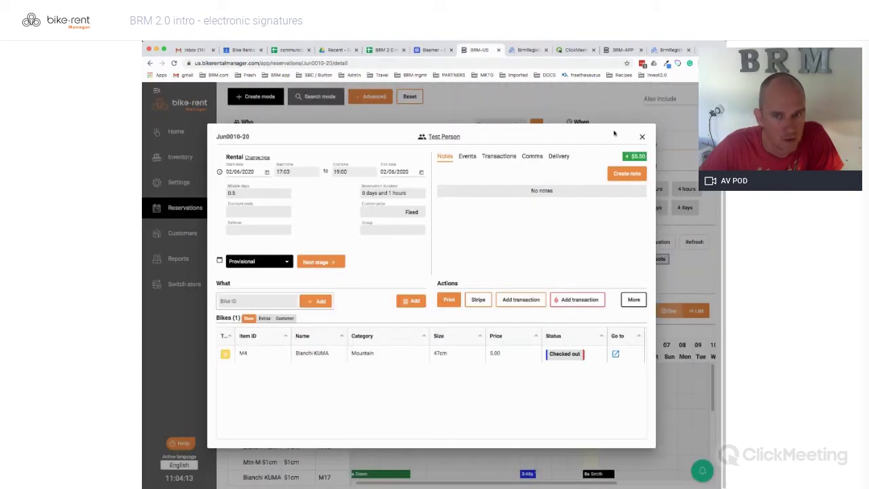
{"action": "left_click", "coordinate": [642, 140]}
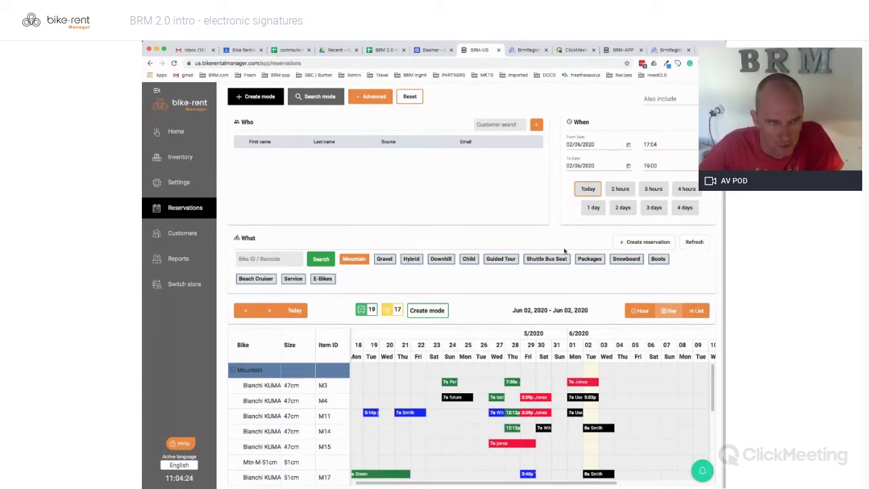
{"action": "left_click", "coordinate": [180, 156]}
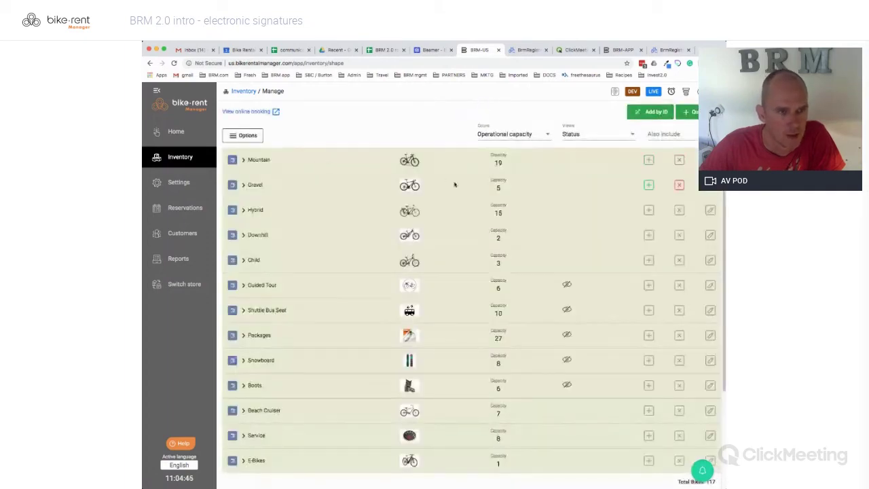
On the online booking page, add a Downhill Specialized Camber to the cart with weight 85
{"action": "left_click", "coordinate": [258, 110]}
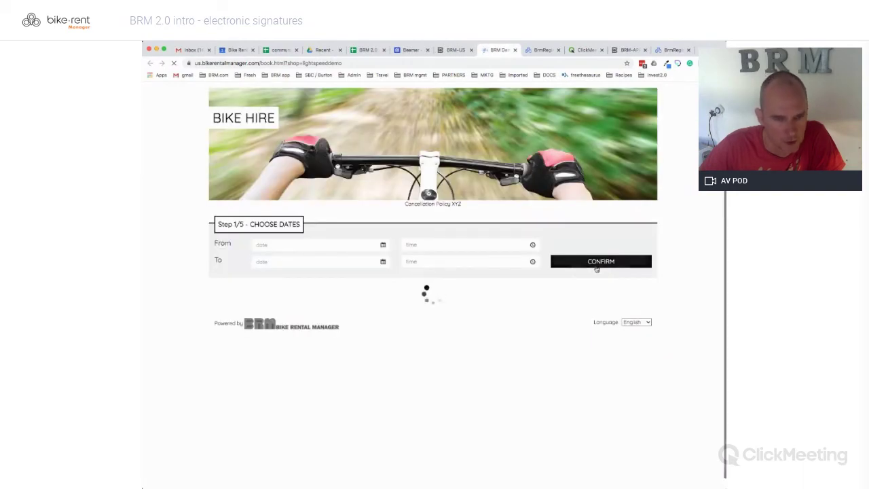
{"action": "left_click", "coordinate": [517, 326]}
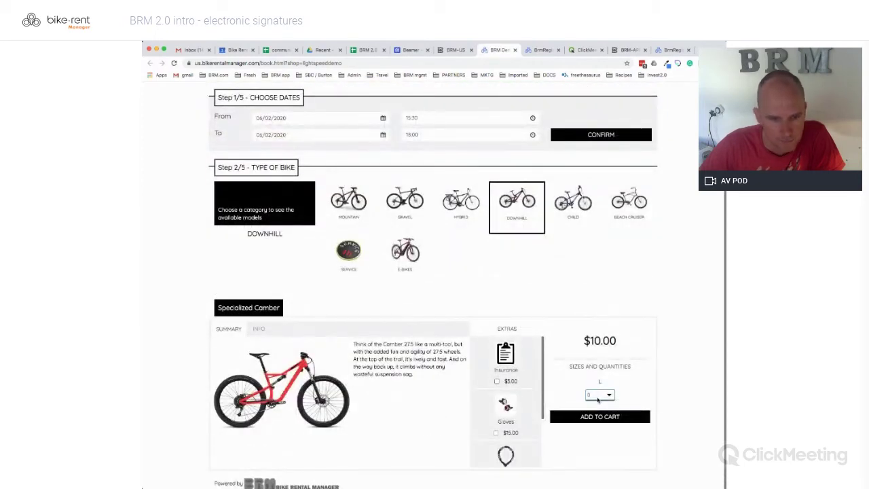
{"action": "left_click", "coordinate": [599, 416]}
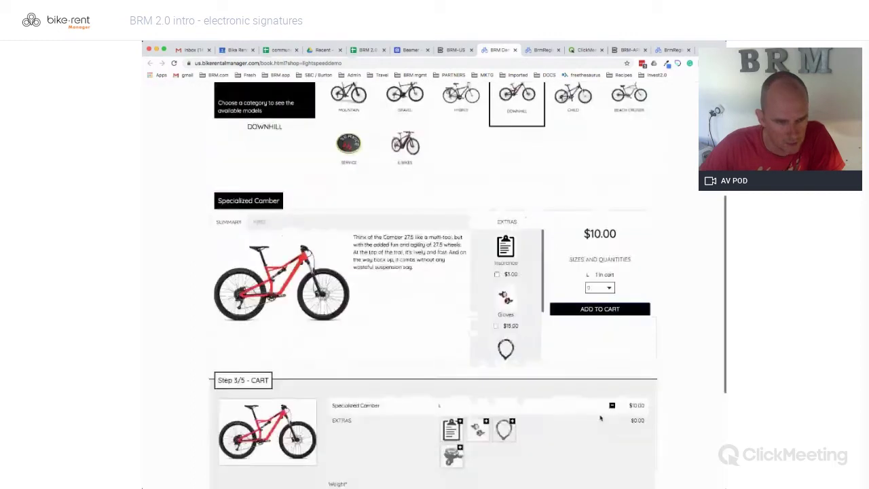
{"action": "left_click", "coordinate": [350, 296]}
{"action": "type", "text": "85"}
{"action": "left_click", "coordinate": [290, 345]}
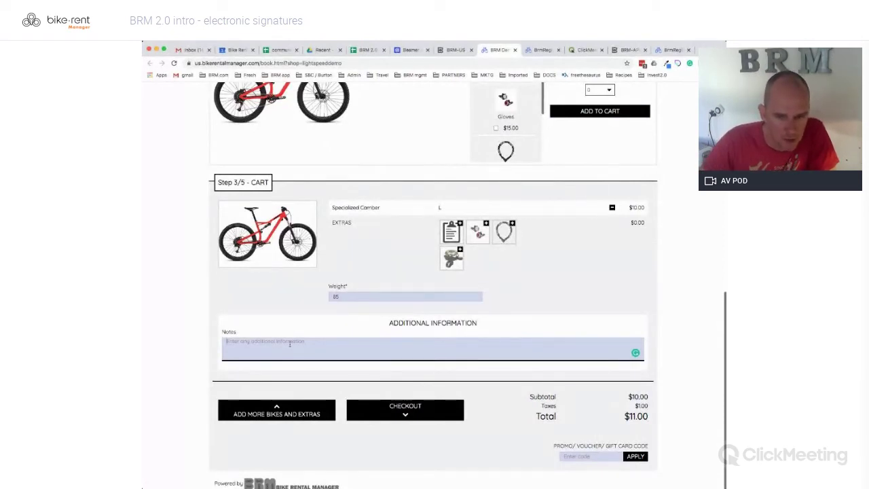
At checkout, autofill the guest's details, clear the email, and open Chrome's saved addresses
{"action": "left_click", "coordinate": [405, 411]}
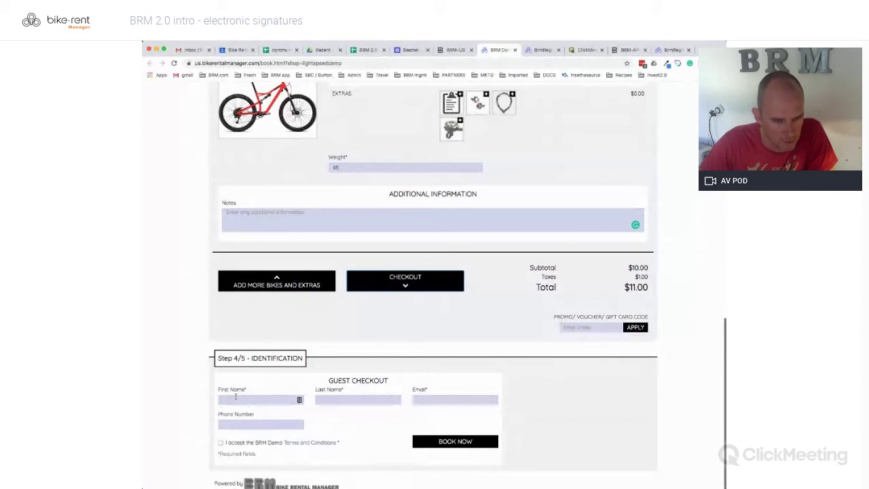
{"action": "left_click", "coordinate": [236, 397]}
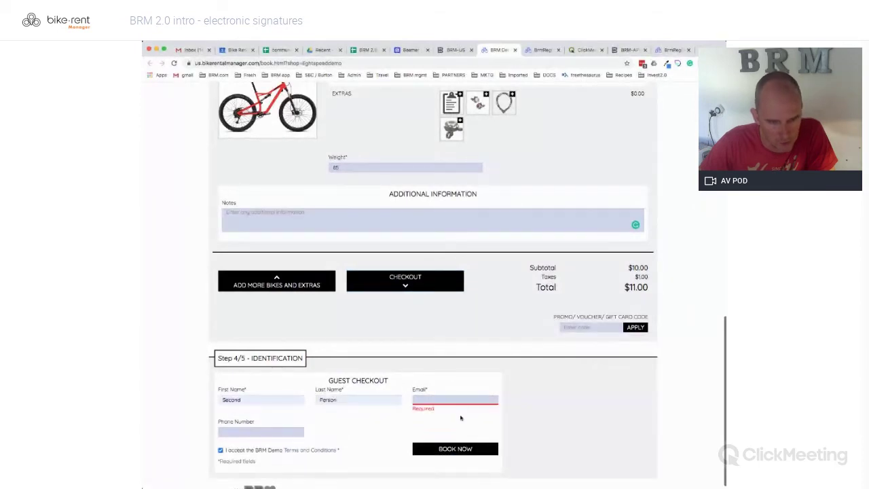
{"action": "key", "text": "BackSpace"}
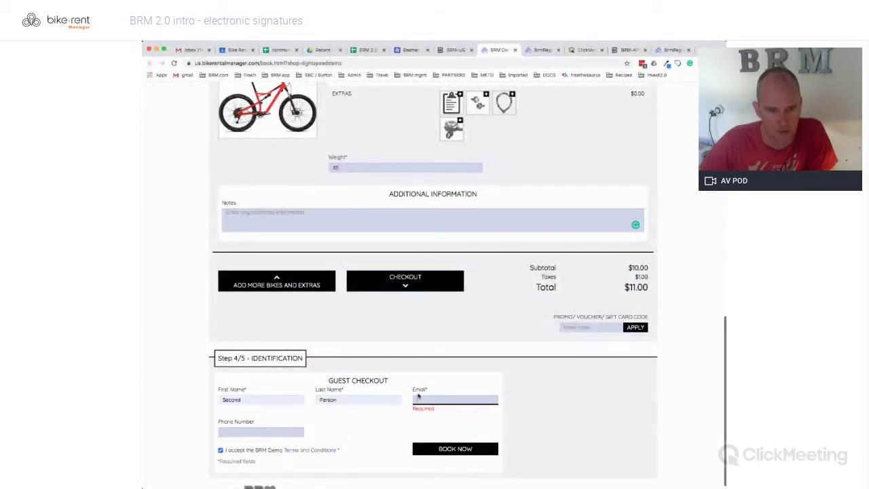
{"action": "left_click", "coordinate": [419, 396]}
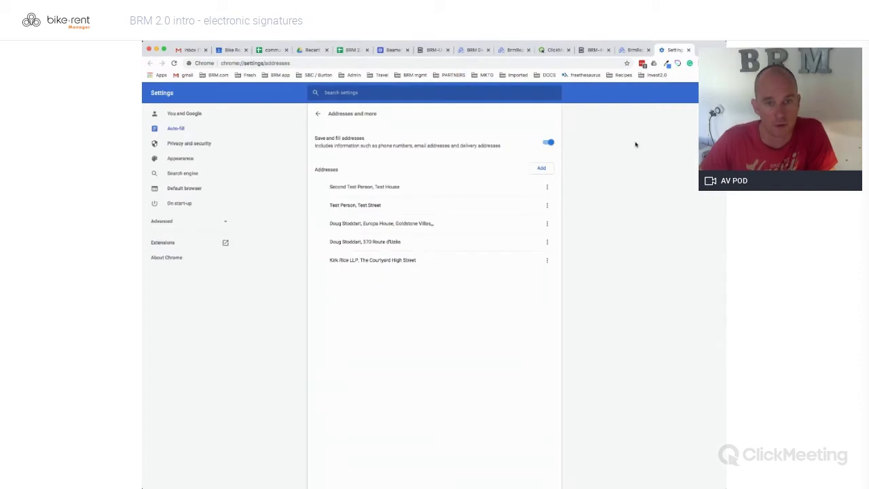
Close Chrome's saved-addresses Settings tab and return to the kiosk registration page
{"action": "left_click", "coordinate": [633, 51]}
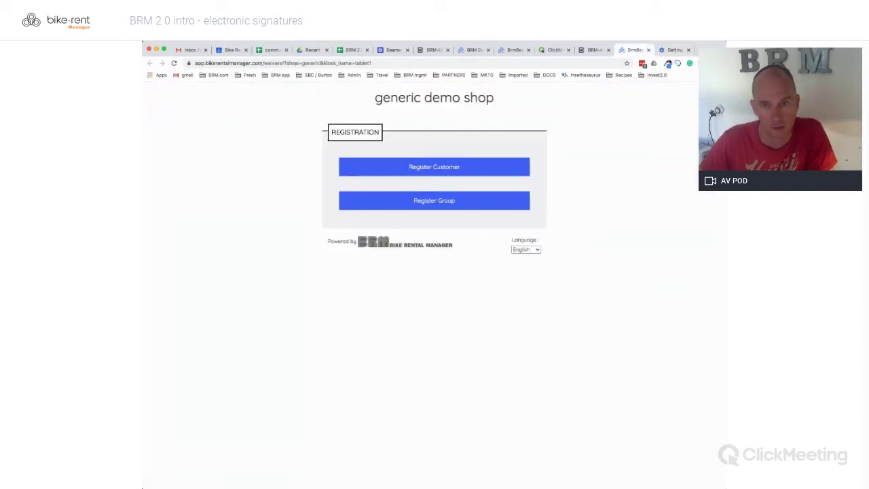
{"action": "left_click", "coordinate": [675, 49]}
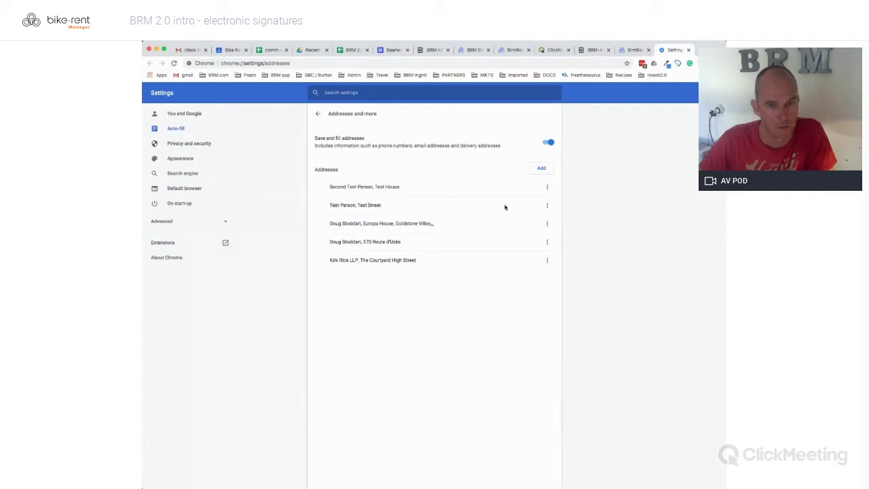
{"action": "left_click", "coordinate": [688, 49]}
{"action": "left_click", "coordinate": [631, 51]}
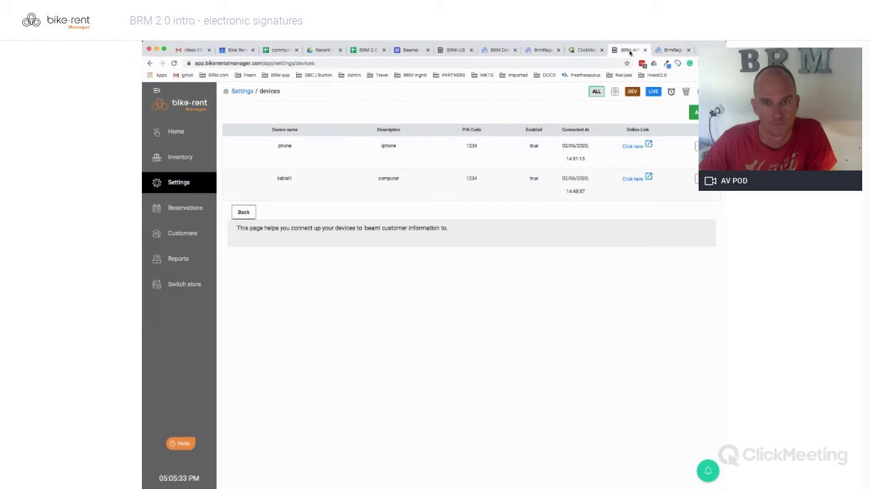
{"action": "left_click", "coordinate": [674, 50]}
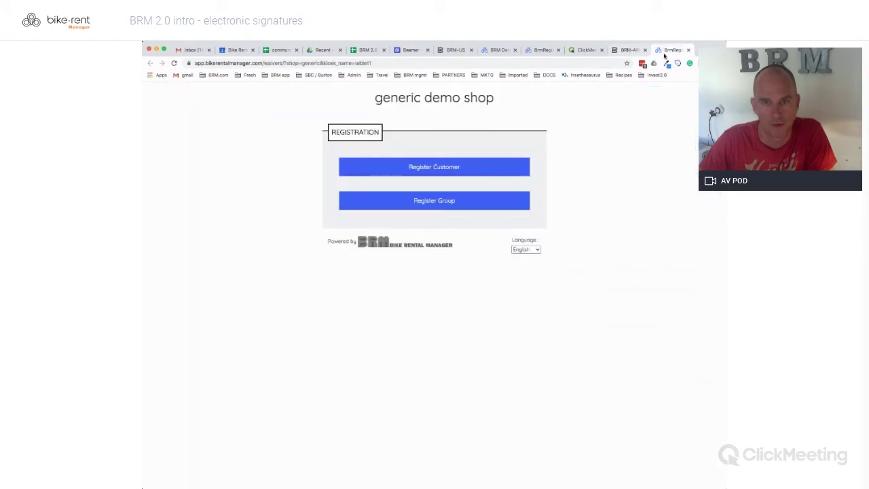
{"action": "left_click", "coordinate": [625, 51]}
Back on the booking checkout, complete the guest's test email and submit with Book Now
{"action": "left_click", "coordinate": [537, 51]}
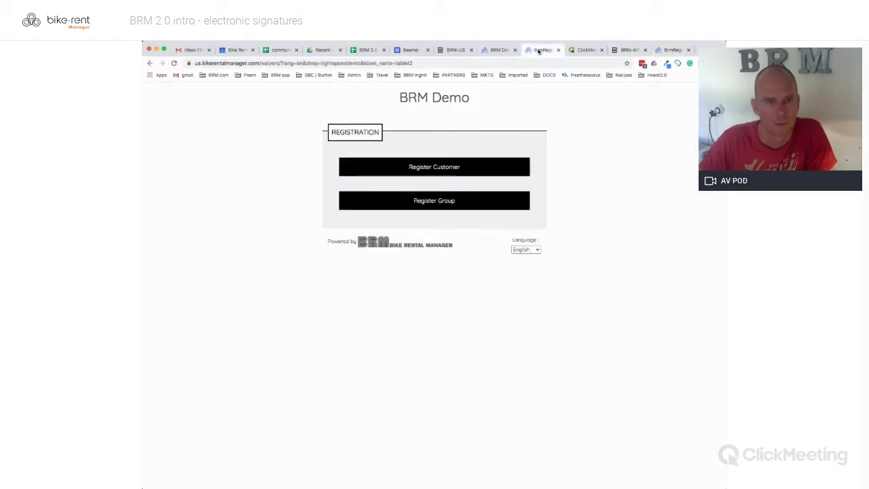
{"action": "left_click", "coordinate": [501, 50]}
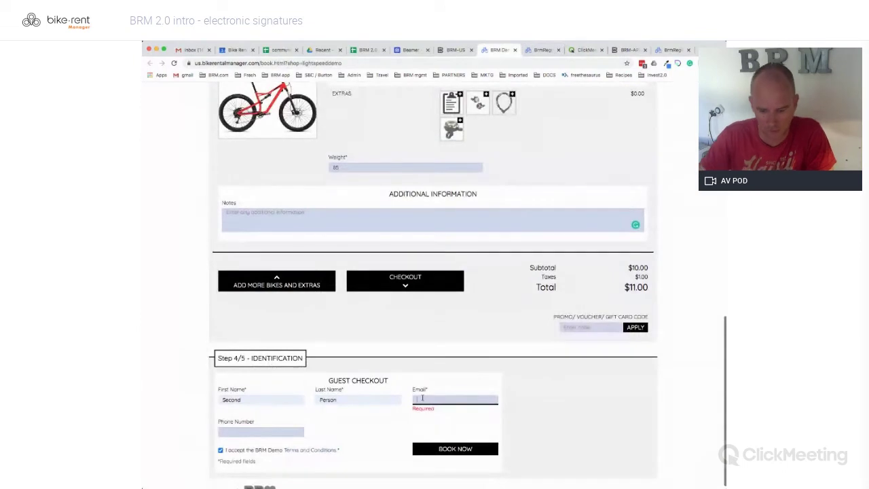
{"action": "type", "text": "@test.com"}
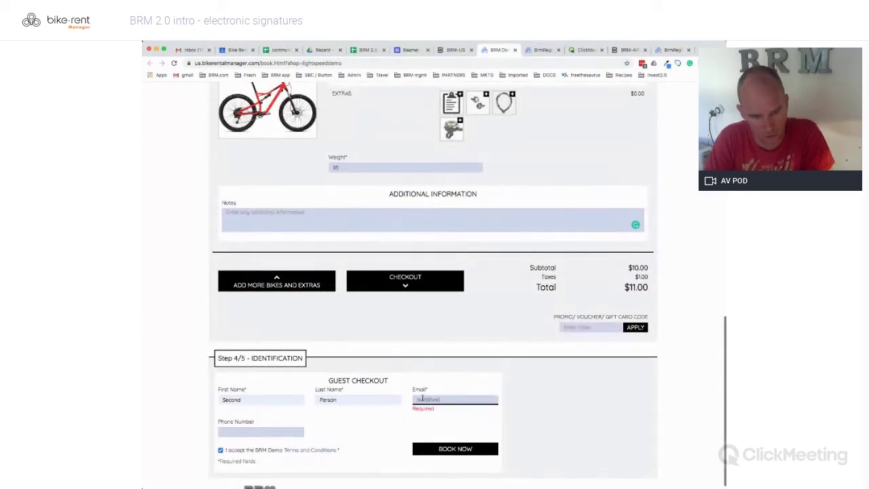
{"action": "left_click", "coordinate": [562, 424]}
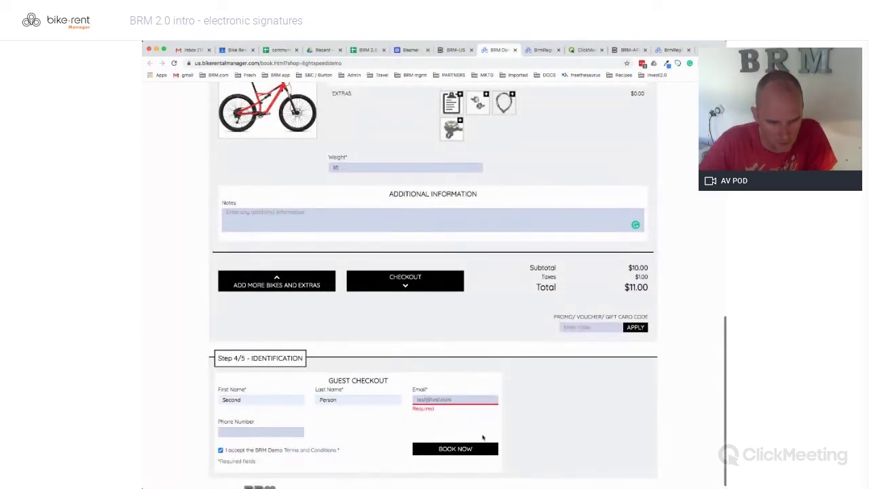
{"action": "left_click", "coordinate": [456, 449]}
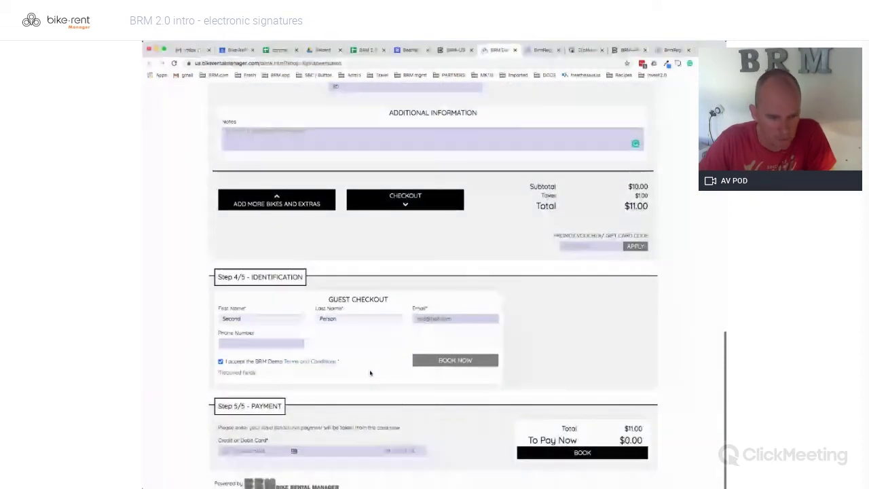
Find the newest online booking in Reservations search, filtered to New (1d), and open its full details
{"action": "left_click", "coordinate": [455, 49]}
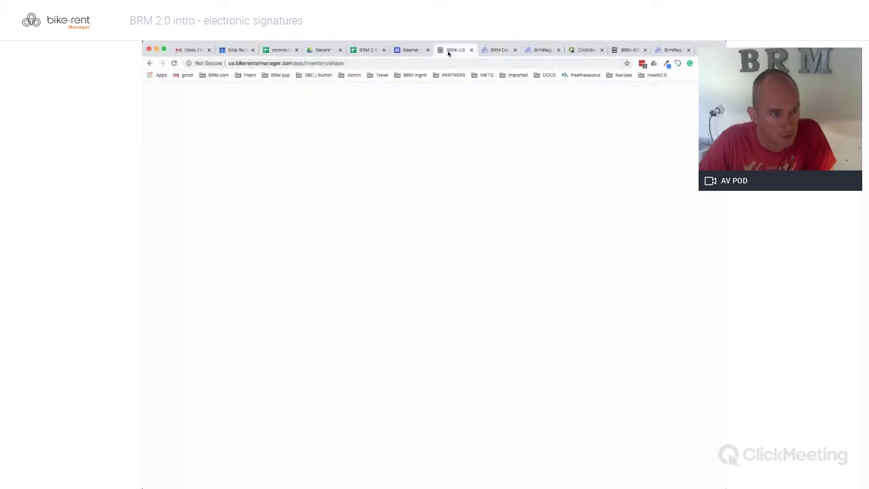
{"action": "left_click", "coordinate": [193, 208]}
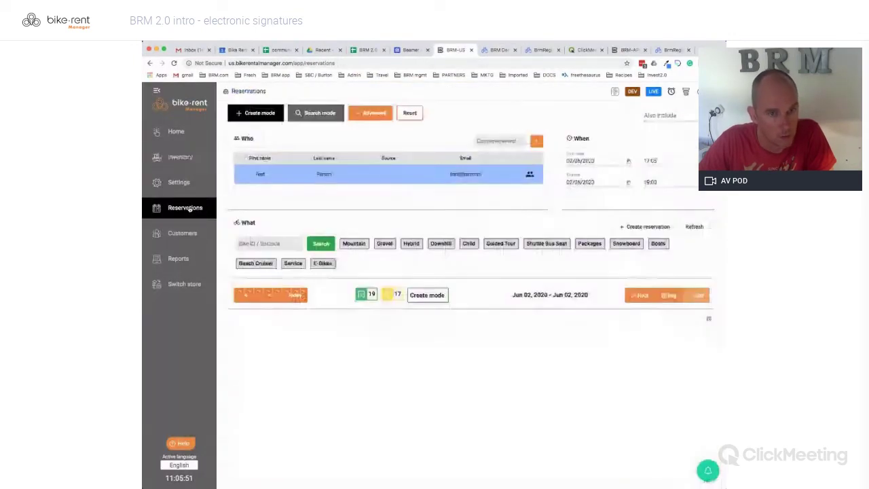
{"action": "left_click", "coordinate": [315, 114]}
{"action": "left_click", "coordinate": [425, 163]}
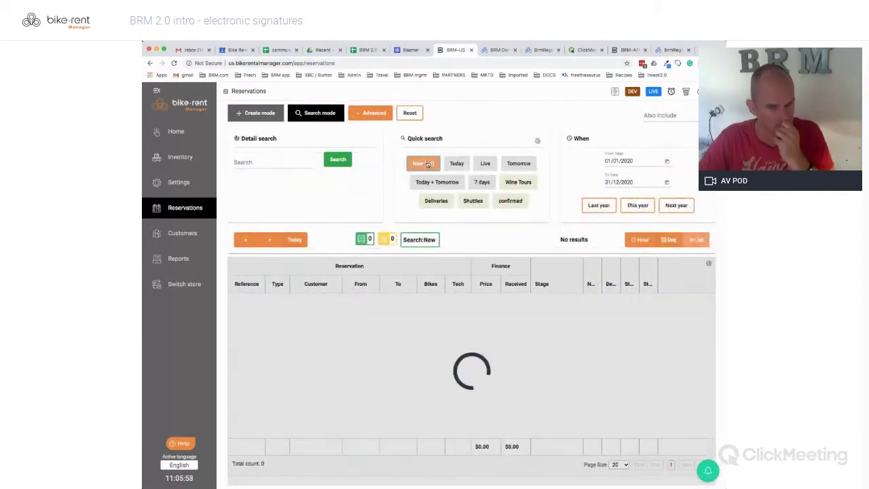
{"action": "scroll", "coordinate": [439, 329], "scroll_direction": "down", "scroll_amount": 1}
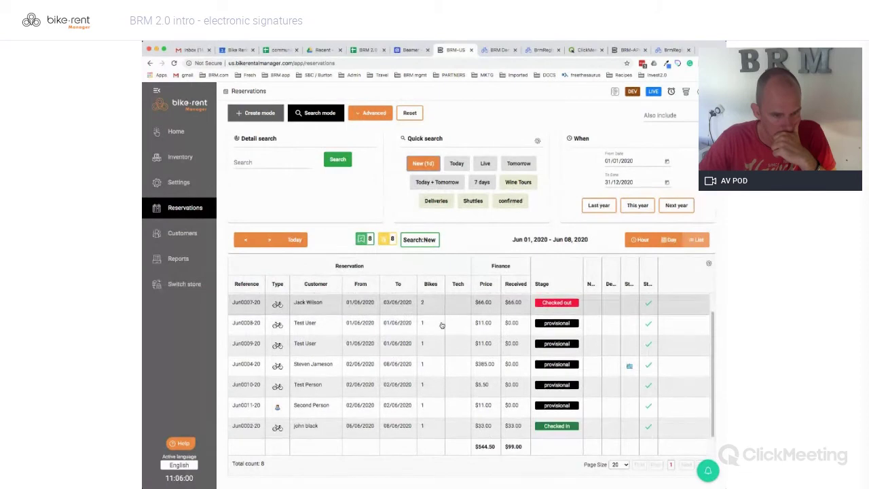
{"action": "left_click", "coordinate": [319, 411]}
{"action": "left_click", "coordinate": [392, 379]}
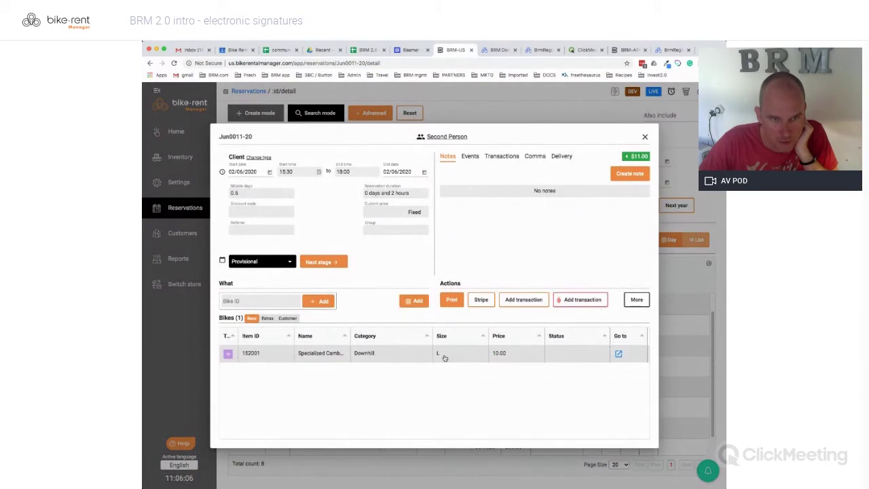
Beam the reservation's customer to the kiosk tablet via More > Sign waiver, then view the kiosk registration tab
{"action": "left_click", "coordinate": [449, 137]}
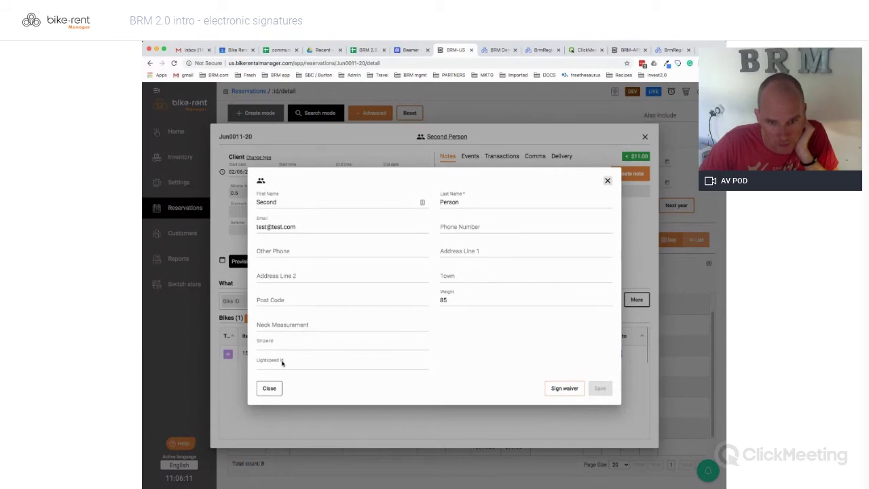
{"action": "left_click", "coordinate": [608, 181]}
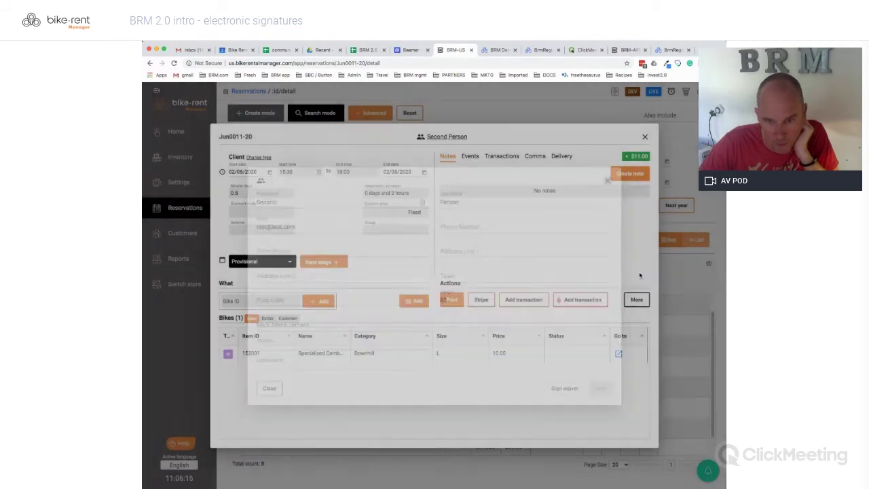
{"action": "left_click", "coordinate": [636, 299]}
{"action": "left_click", "coordinate": [647, 355]}
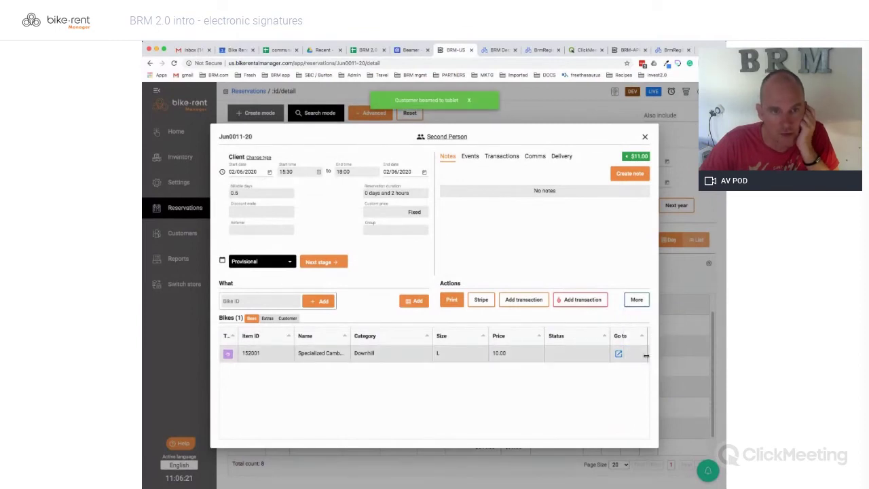
{"action": "left_click", "coordinate": [496, 51]}
{"action": "left_click", "coordinate": [544, 51]}
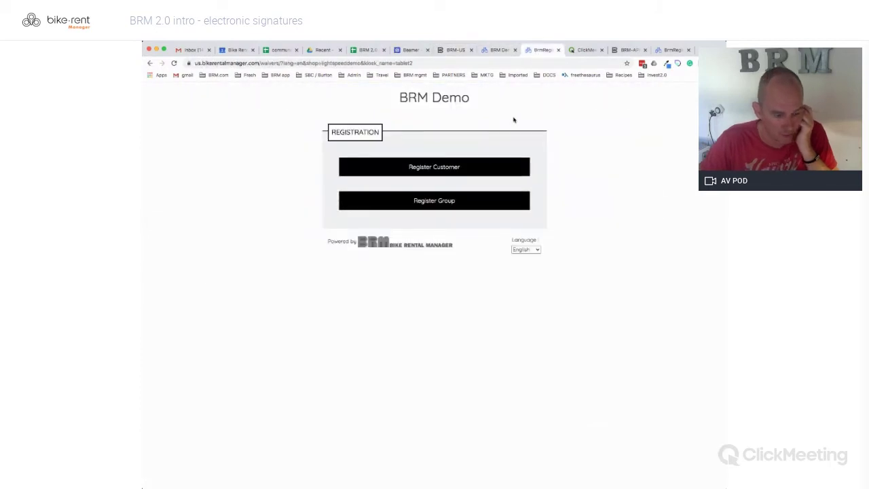
Close the reservation and go to Settings > Registered devices
{"action": "left_click", "coordinate": [455, 50]}
{"action": "left_click", "coordinate": [643, 137]}
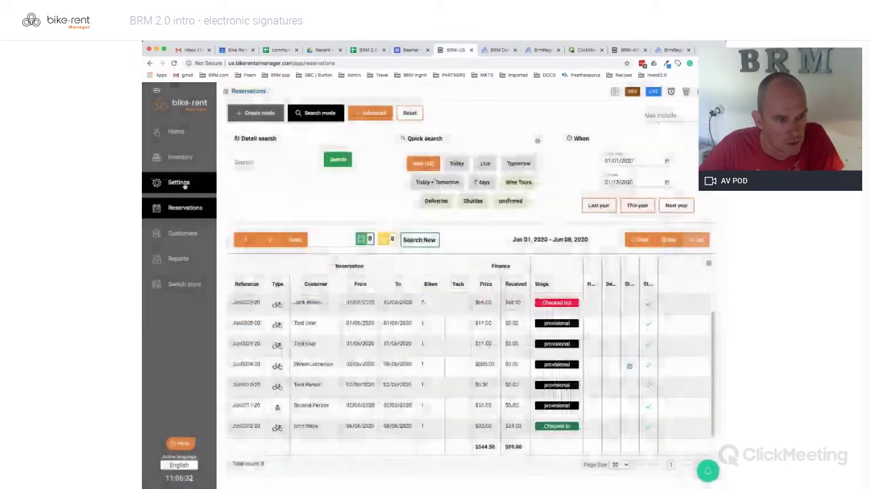
{"action": "left_click", "coordinate": [173, 182]}
{"action": "scroll", "coordinate": [400, 228], "scroll_direction": "down", "scroll_amount": 5}
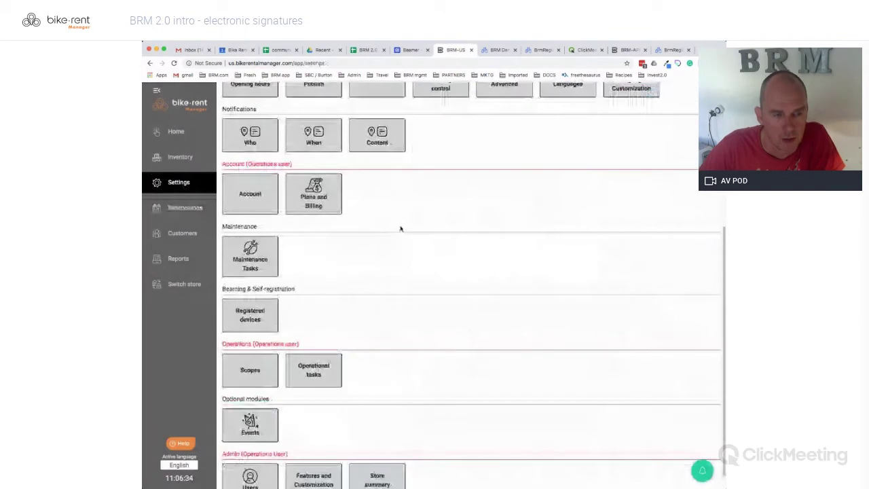
{"action": "scroll", "coordinate": [400, 229], "scroll_direction": "up", "scroll_amount": 5}
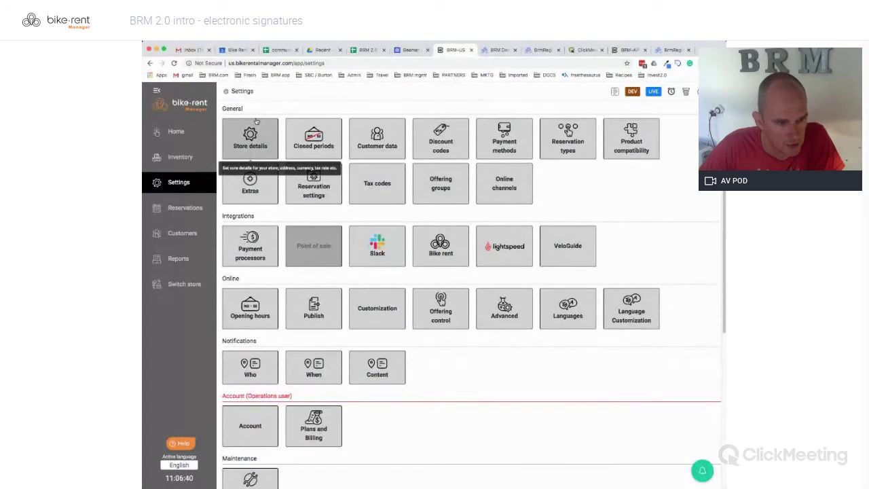
{"action": "scroll", "coordinate": [272, 186], "scroll_direction": "down", "scroll_amount": 3}
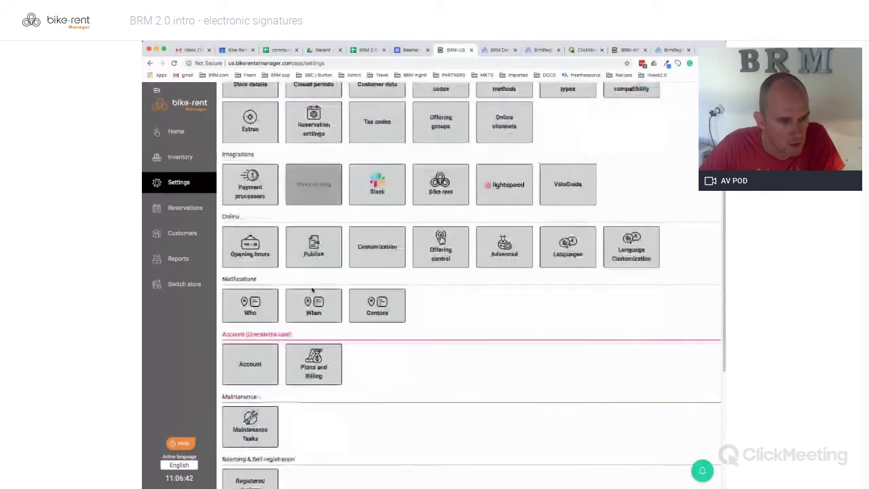
{"action": "left_click", "coordinate": [271, 415]}
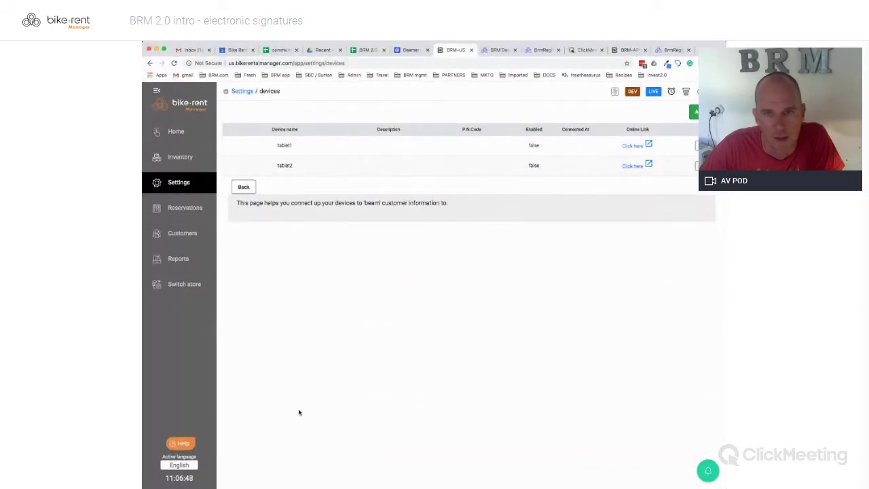
Open tablet1's kiosk page in a new tab, then return to the Reservations list
{"action": "left_click", "coordinate": [648, 145]}
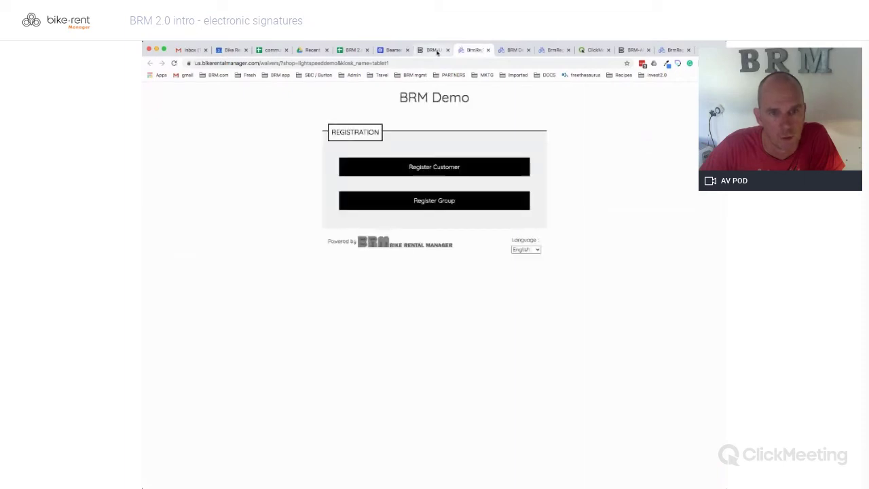
{"action": "key", "text": "ctrl+shift+Tab"}
{"action": "left_click", "coordinate": [172, 212]}
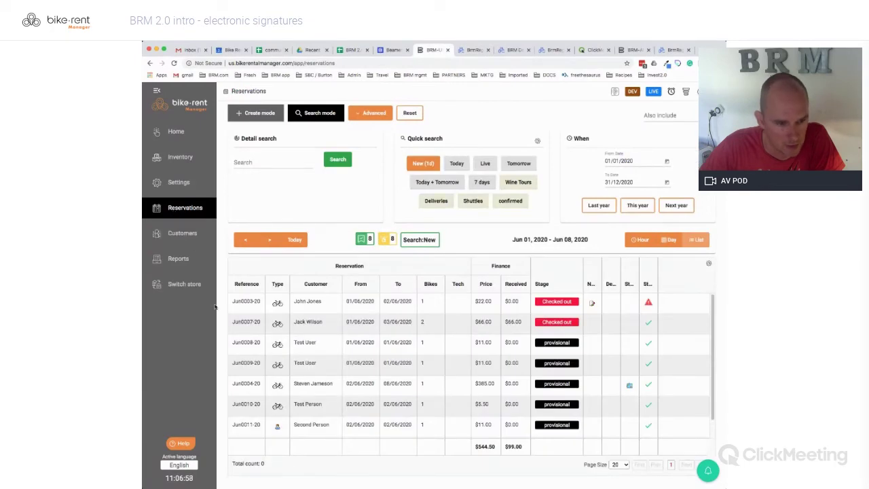
Reopen the online booking for editing, beam its waiver to tablet1, and view the prefilled kiosk form
{"action": "left_click", "coordinate": [304, 426]}
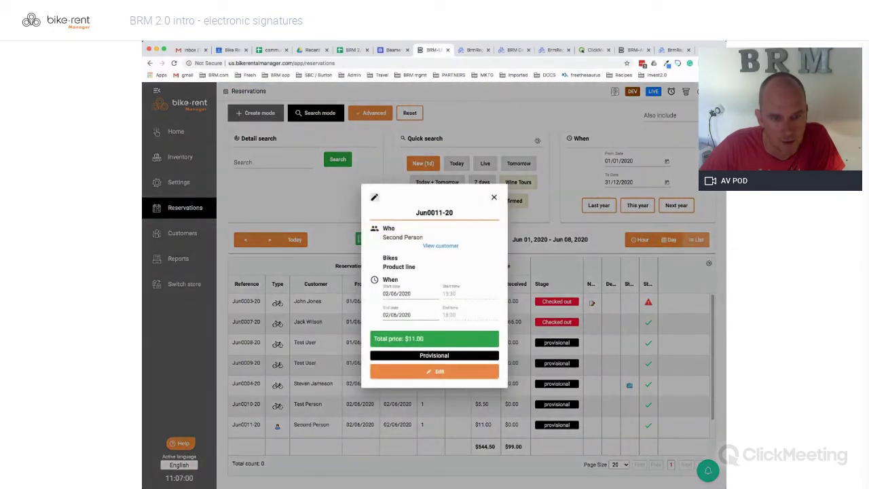
{"action": "left_click", "coordinate": [435, 370]}
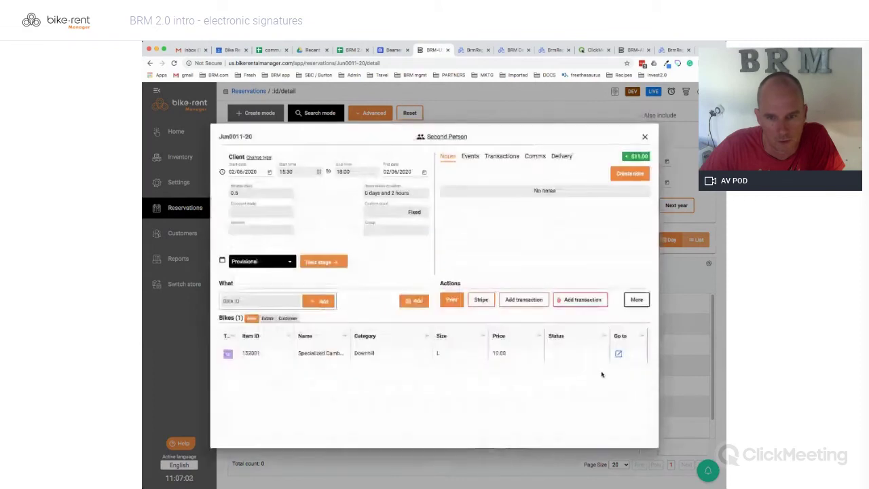
{"action": "left_click", "coordinate": [636, 300]}
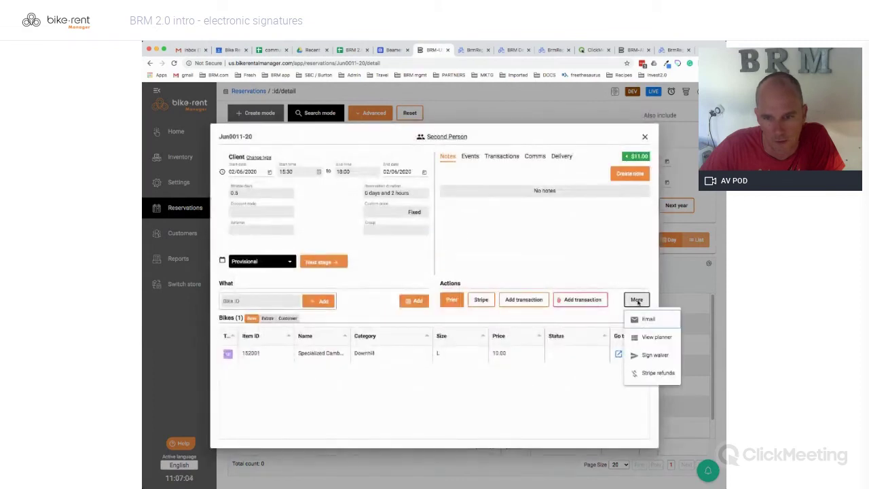
{"action": "left_click", "coordinate": [652, 356]}
{"action": "left_click", "coordinate": [473, 53]}
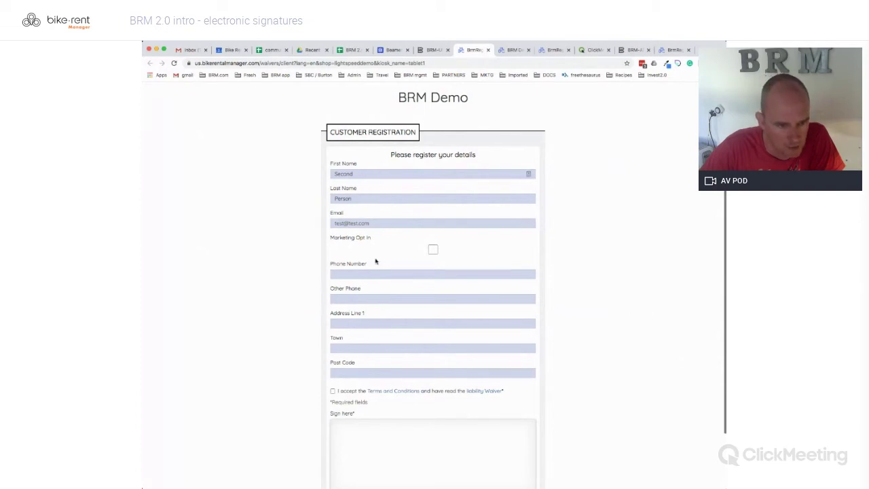
Accept the terms, sign and save the kiosk waiver, then check the signature in the reservation's customer details
{"action": "left_click", "coordinate": [332, 391]}
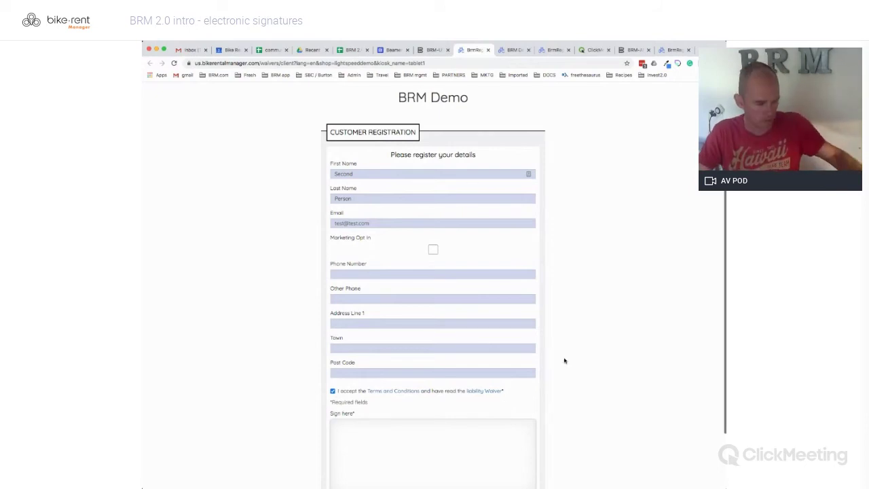
{"action": "scroll", "coordinate": [516, 345], "scroll_direction": "down", "scroll_amount": 2}
{"action": "mouse_move", "coordinate": [348, 368]}
{"action": "left_mouse_down"}
{"action": "mouse_move", "coordinate": [473, 400]}
{"action": "mouse_move", "coordinate": [405, 417]}
{"action": "mouse_move", "coordinate": [442, 380]}
{"action": "mouse_move", "coordinate": [506, 406]}
{"action": "mouse_move", "coordinate": [518, 386]}
{"action": "left_mouse_up"}
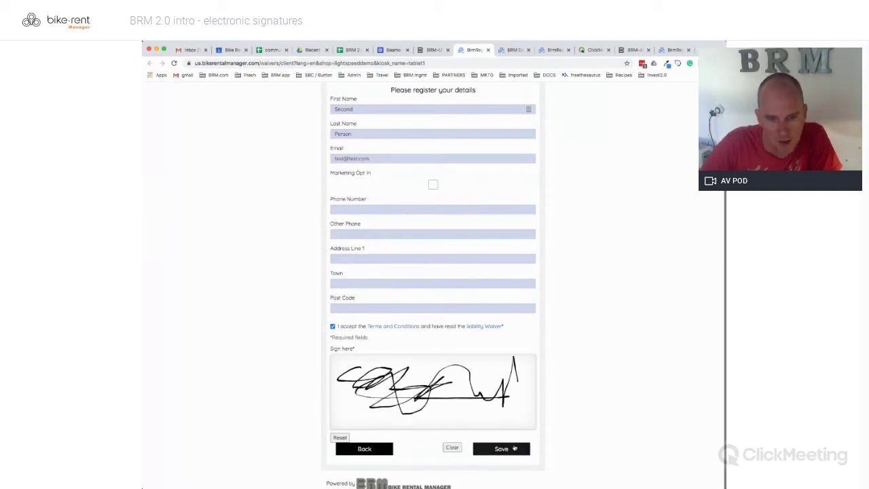
{"action": "left_click", "coordinate": [515, 448]}
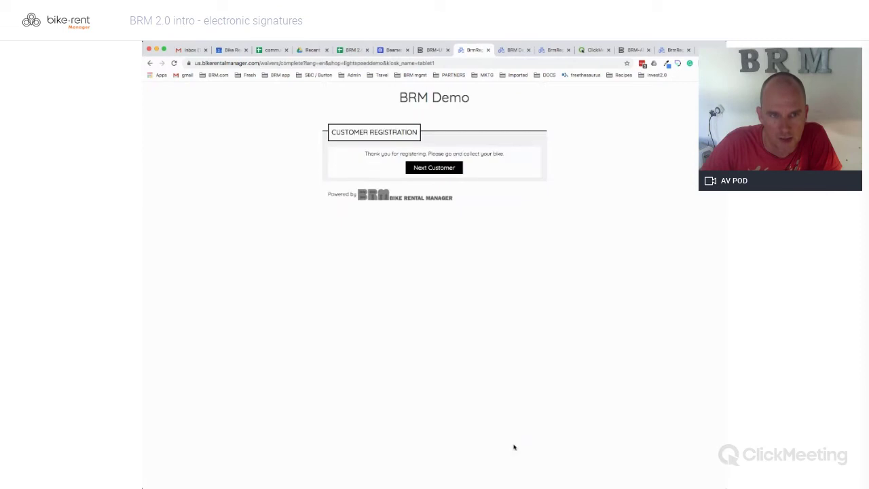
{"action": "left_click", "coordinate": [434, 51]}
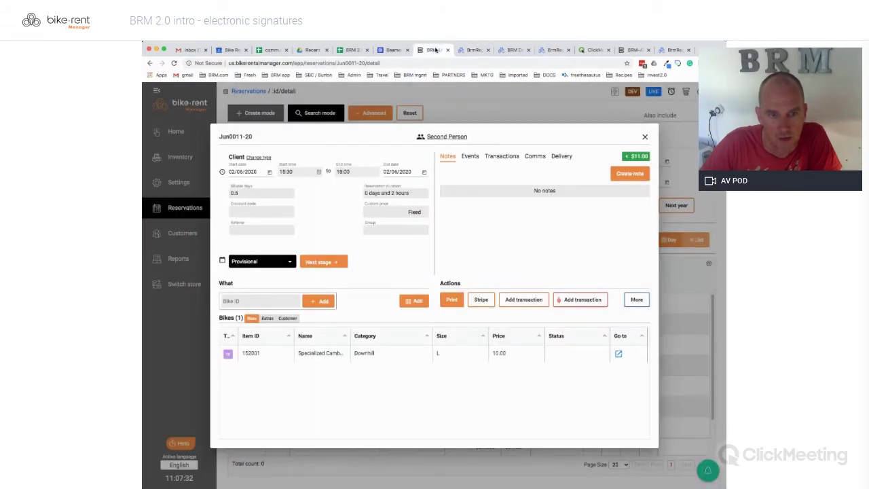
{"action": "left_click", "coordinate": [464, 138]}
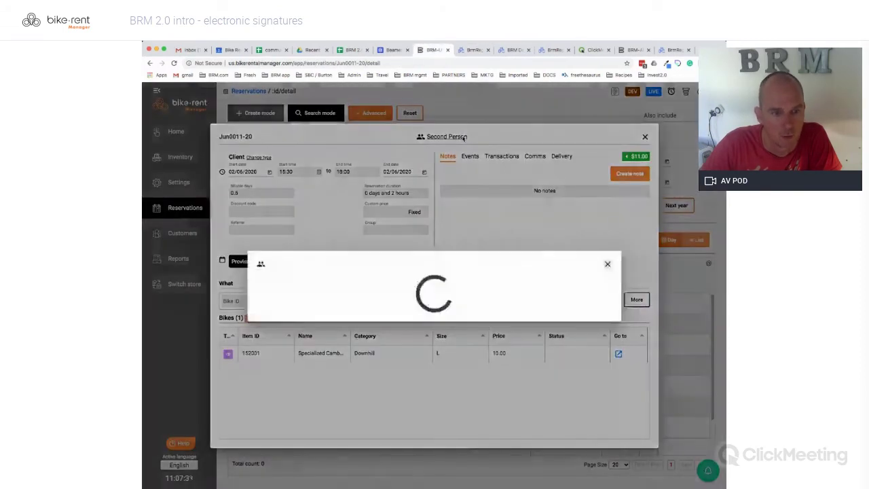
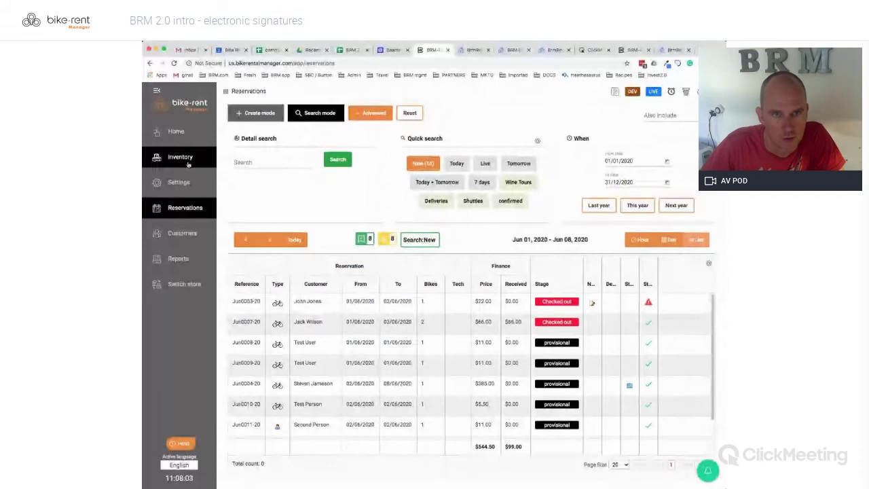
Compare the kiosk registration, reservations and online booking checkout browser tabs
{"action": "left_click", "coordinate": [476, 50]}
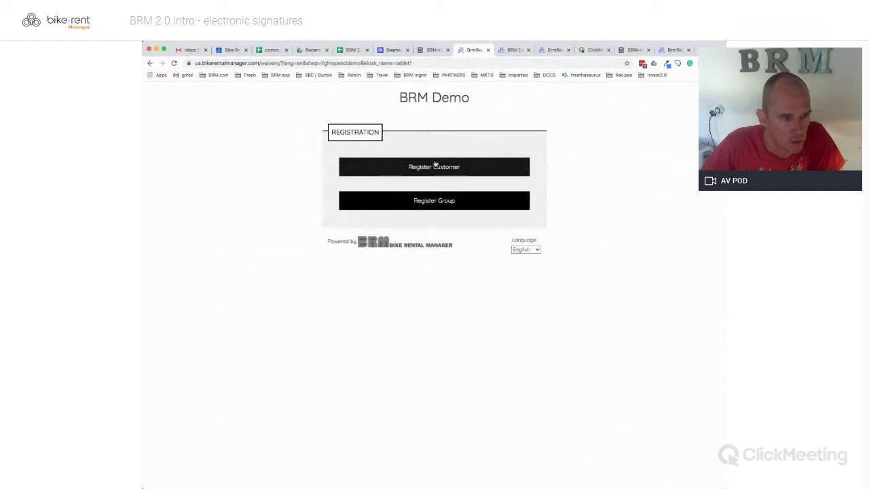
{"action": "left_click", "coordinate": [435, 50]}
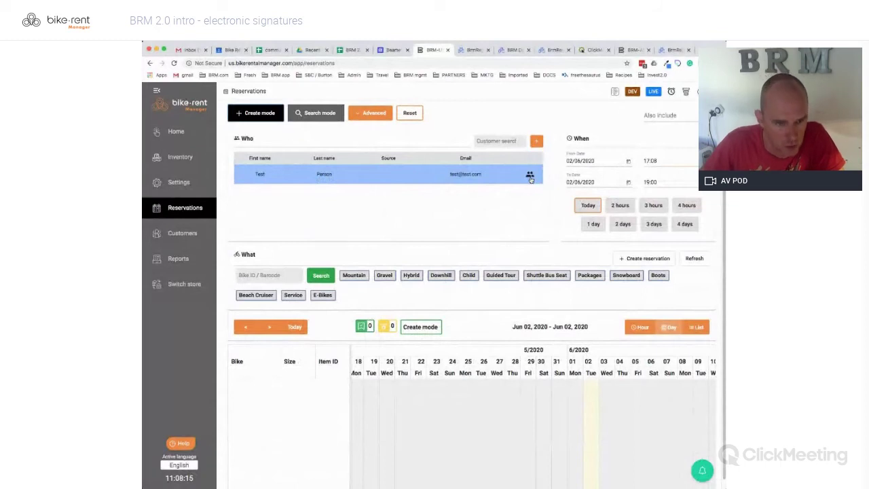
{"action": "left_click", "coordinate": [513, 50]}
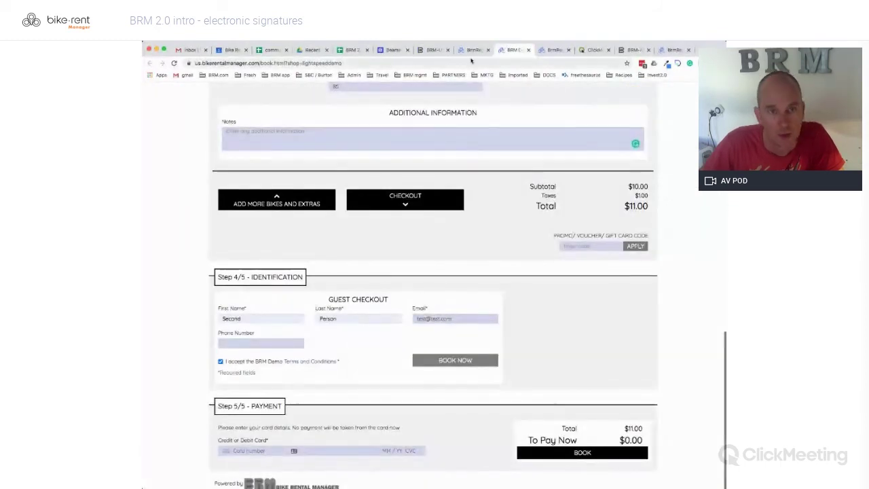
{"action": "left_click", "coordinate": [474, 50]}
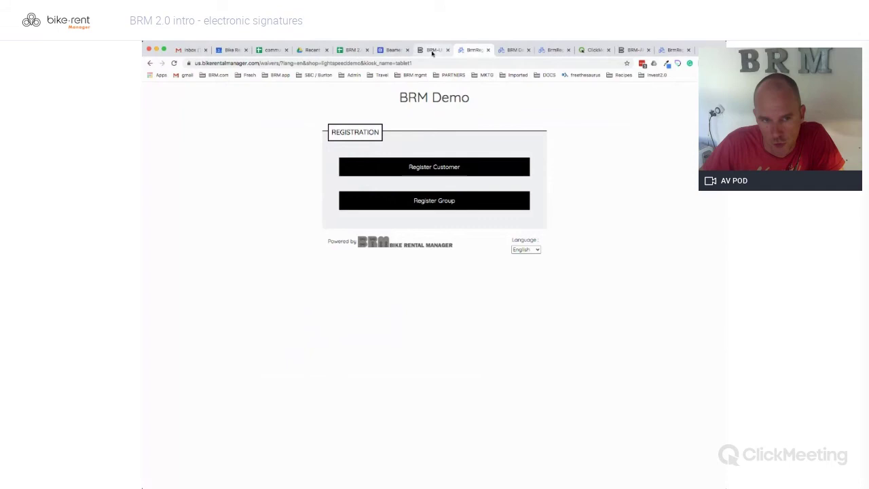
{"action": "left_click", "coordinate": [433, 50]}
Rerun the New reservations search and open the test customer's provisional reservation details
{"action": "left_click", "coordinate": [430, 167]}
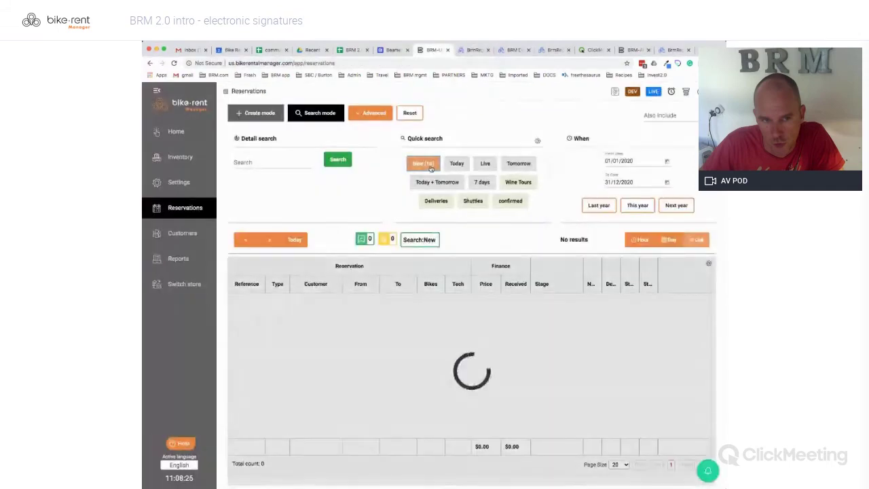
{"action": "scroll", "coordinate": [445, 365], "scroll_direction": "down", "scroll_amount": 1}
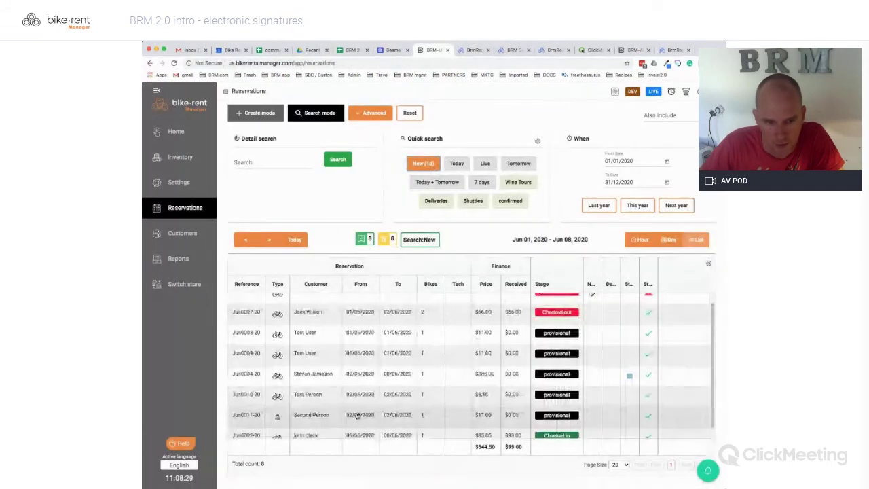
{"action": "left_click", "coordinate": [360, 413]}
{"action": "left_click", "coordinate": [422, 371]}
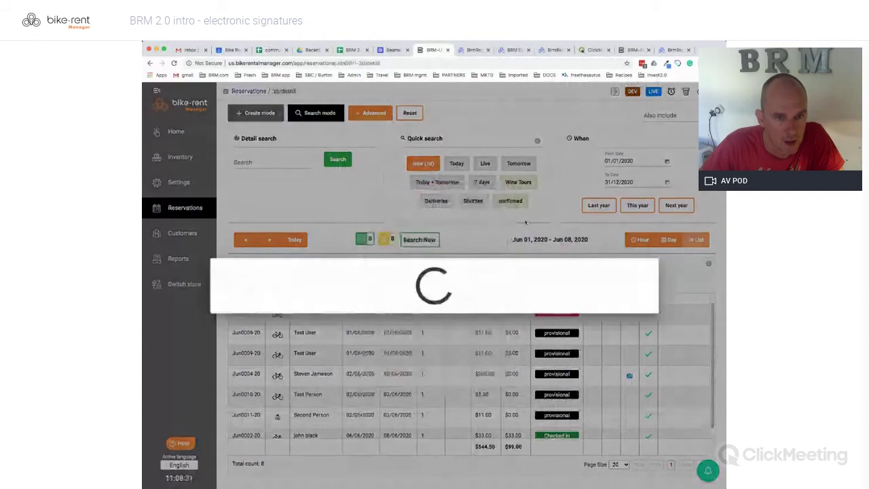
{"action": "left_click", "coordinate": [451, 139]}
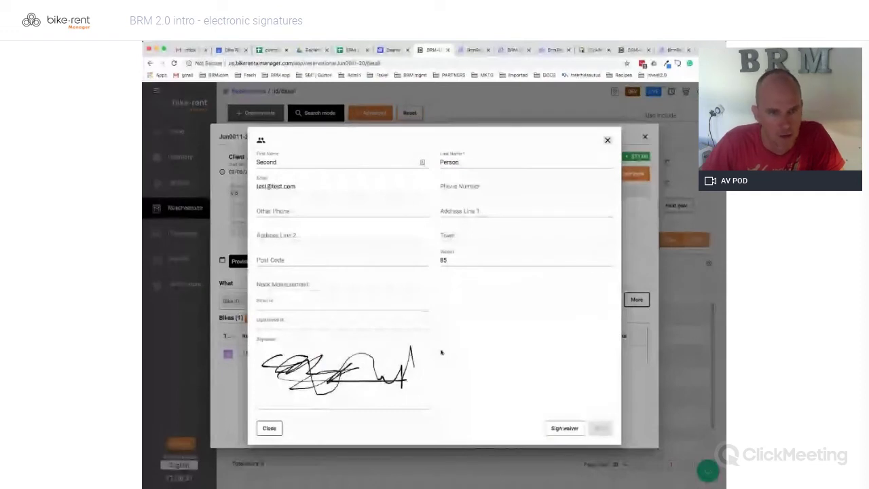
{"action": "left_click", "coordinate": [607, 140]}
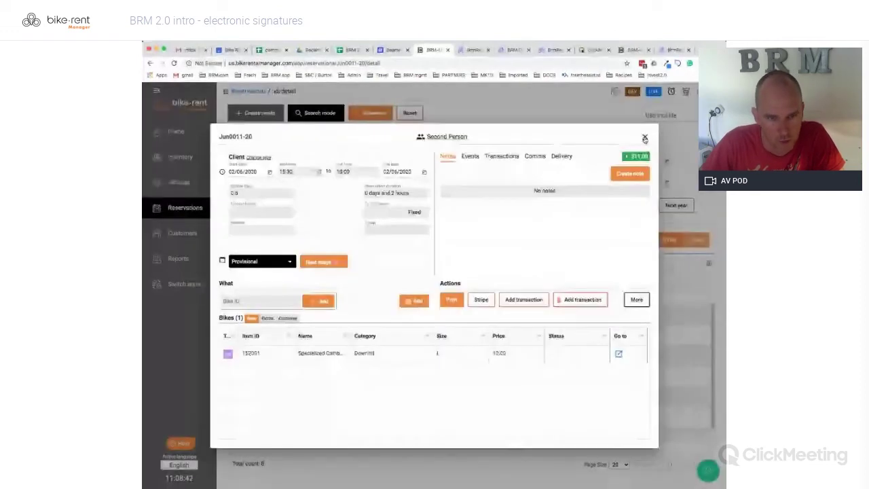
{"action": "left_click", "coordinate": [470, 156]}
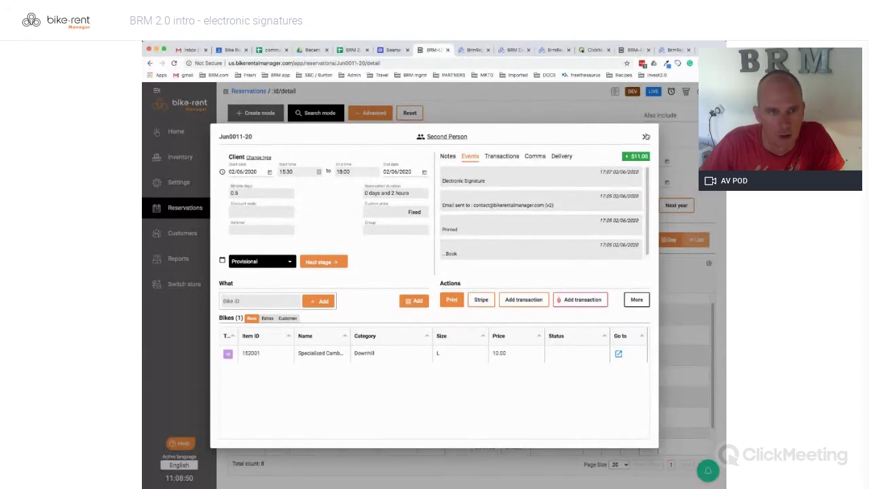
{"action": "left_click", "coordinate": [645, 136]}
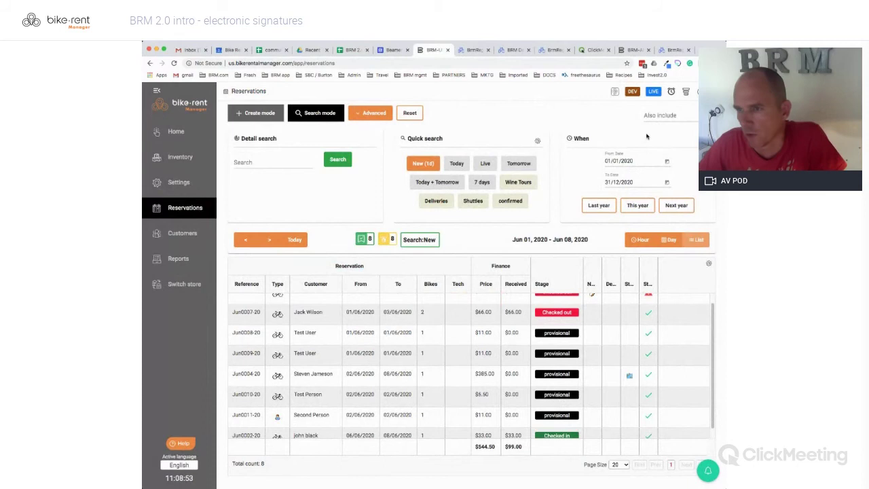
Go to Settings and open Registered devices under Beaming & Self-registration
{"action": "left_click", "coordinate": [179, 183]}
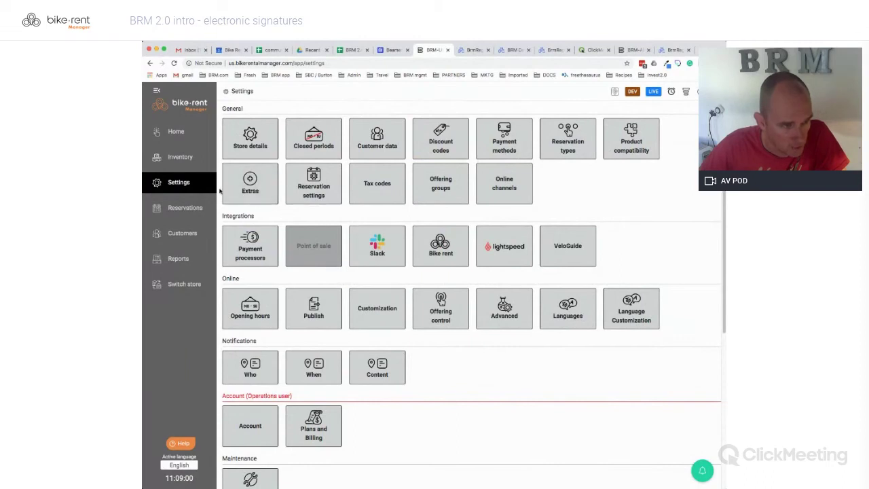
{"action": "scroll", "coordinate": [401, 307], "scroll_direction": "down", "scroll_amount": 3}
{"action": "scroll", "coordinate": [401, 307], "scroll_direction": "down", "scroll_amount": 3}
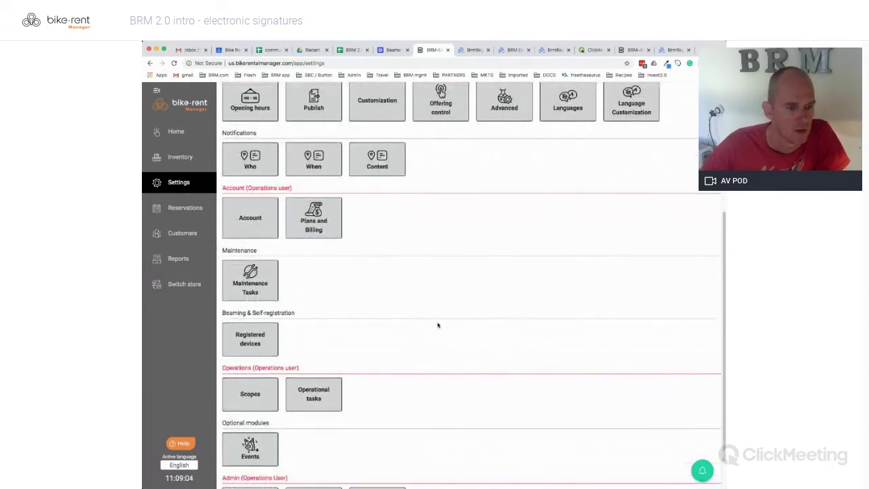
{"action": "scroll", "coordinate": [428, 323], "scroll_direction": "down", "scroll_amount": 2}
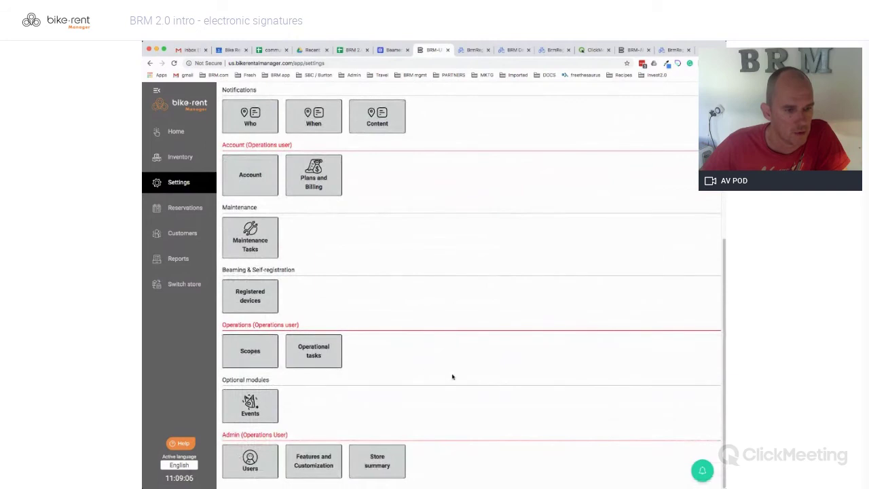
{"action": "left_click", "coordinate": [255, 302]}
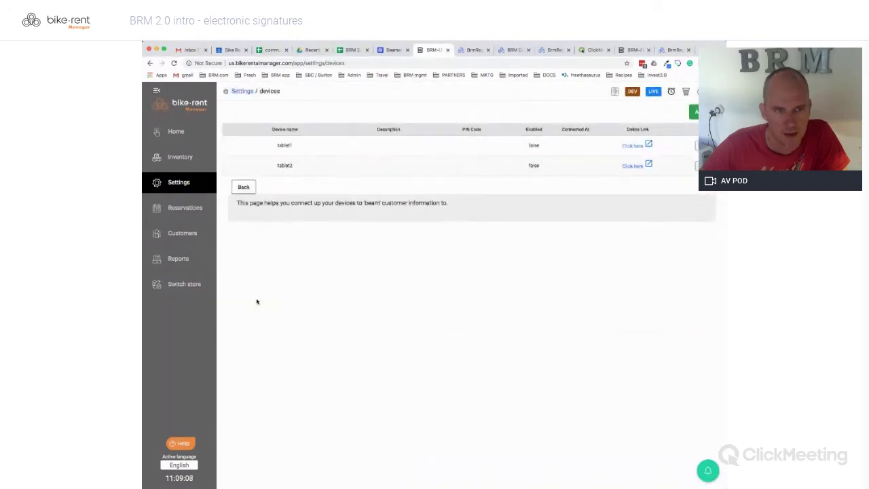
Inspect tablet1's kiosk registration page and device settings, then begin adding a new device
{"action": "left_click", "coordinate": [302, 152]}
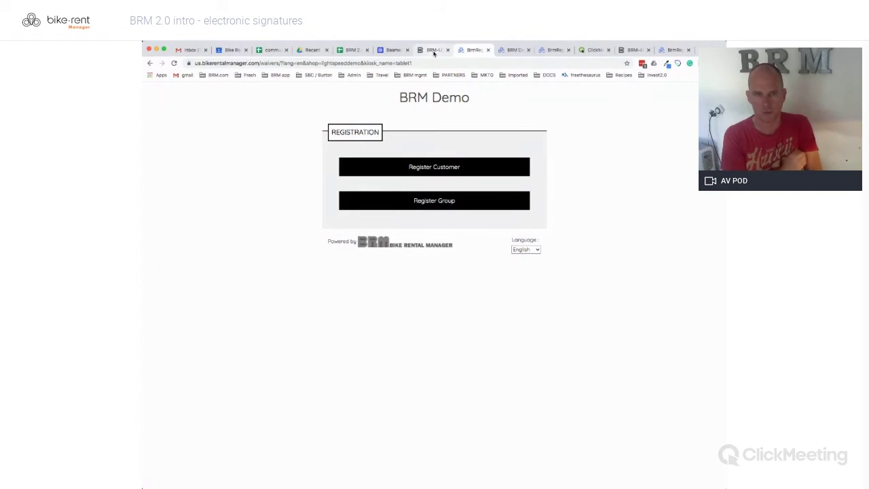
{"action": "left_click", "coordinate": [434, 52]}
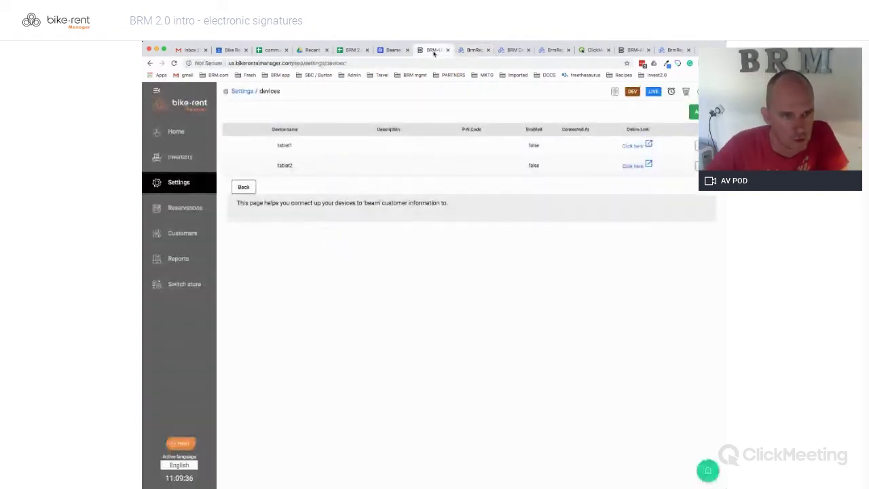
{"action": "left_click", "coordinate": [366, 145]}
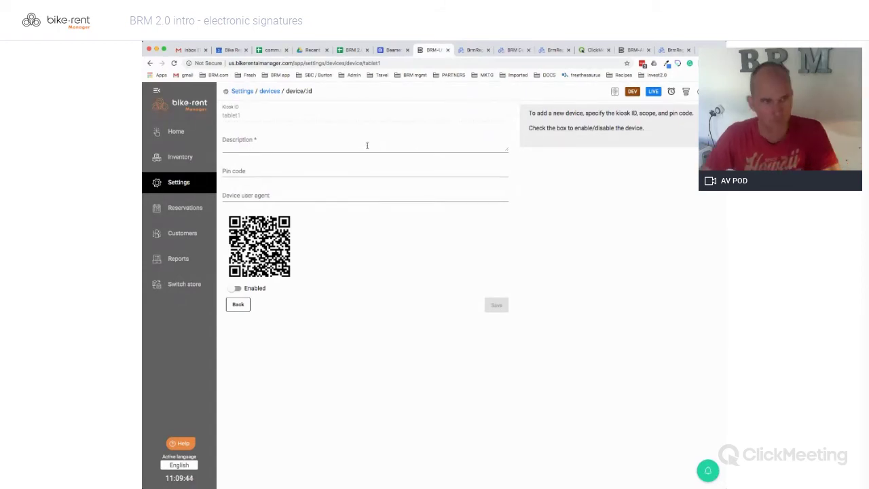
{"action": "left_click", "coordinate": [243, 91]}
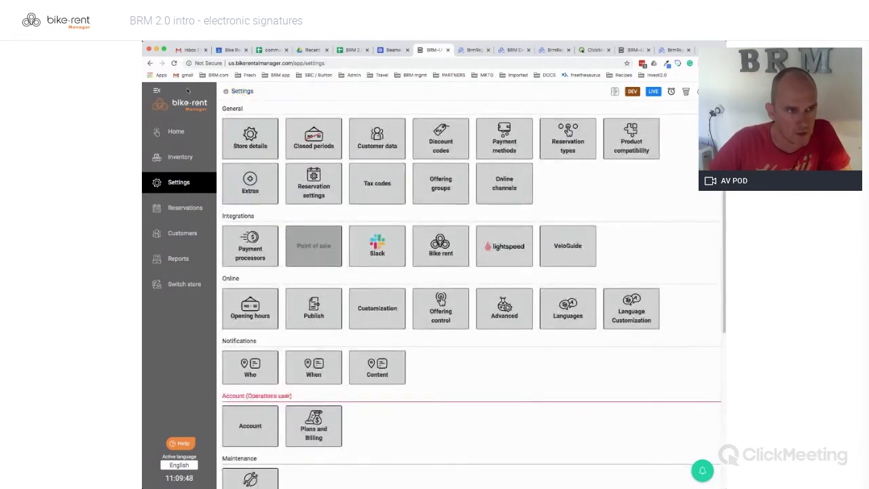
{"action": "left_click", "coordinate": [150, 63]}
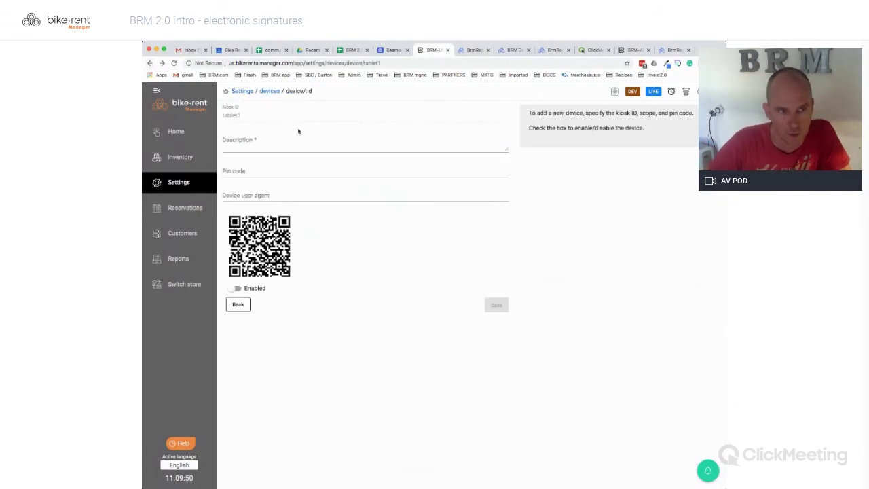
{"action": "left_click", "coordinate": [266, 91]}
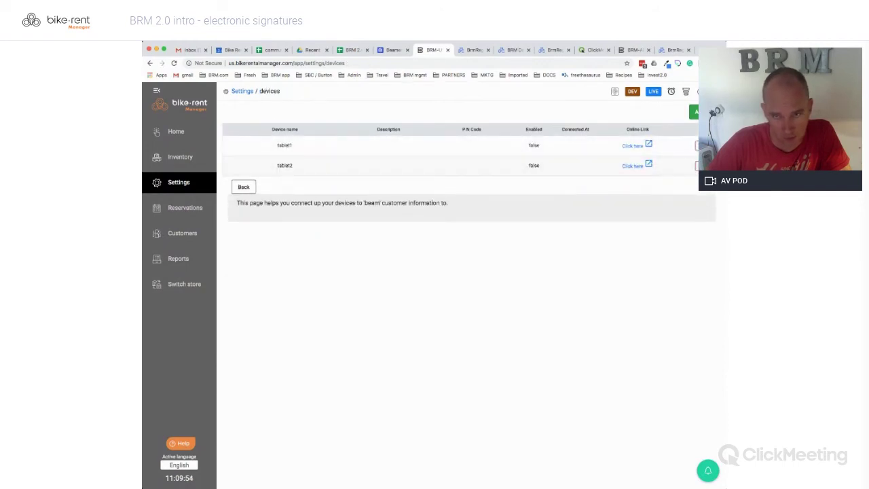
{"action": "left_click", "coordinate": [694, 112]}
{"action": "left_click", "coordinate": [266, 116]}
{"action": "type", "text": "sam"}
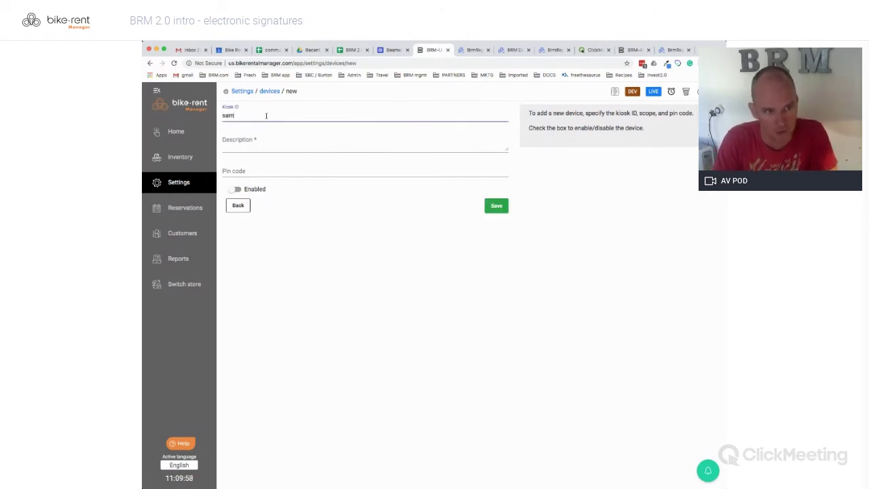
{"action": "type", "text": "sung"}
{"action": "key", "text": "Tab"}
{"action": "type", "text": "samus"}
{"action": "type", "text": "ung"}
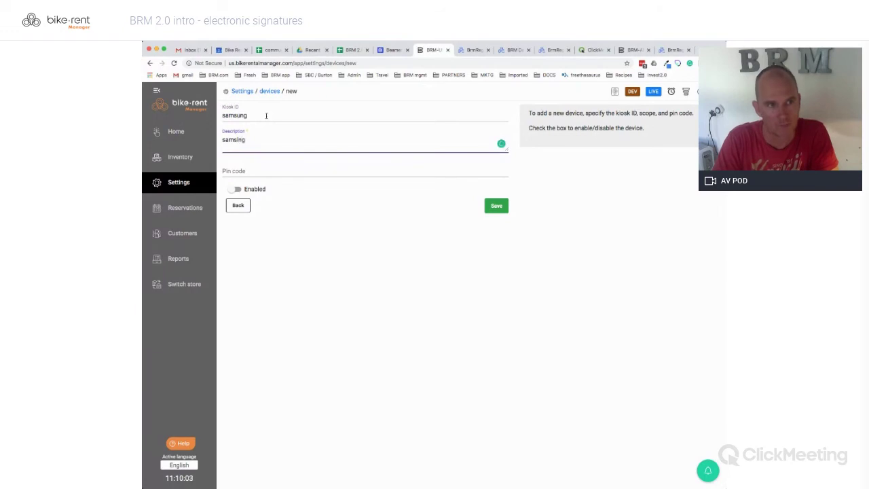
{"action": "key", "text": "BackSpace"}
{"action": "key", "text": "BackSpace"}
{"action": "key", "text": "BackSpace"}
{"action": "type", "text": "ung"}
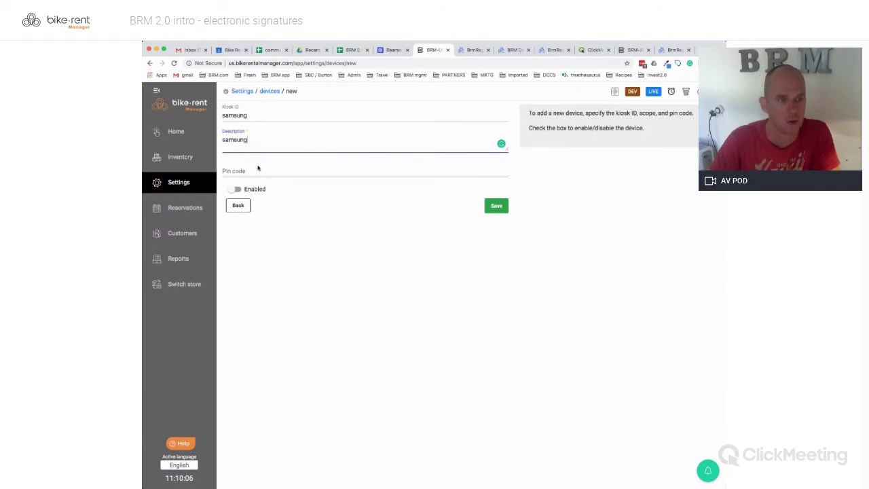
{"action": "left_click", "coordinate": [246, 189]}
{"action": "left_click", "coordinate": [245, 176]}
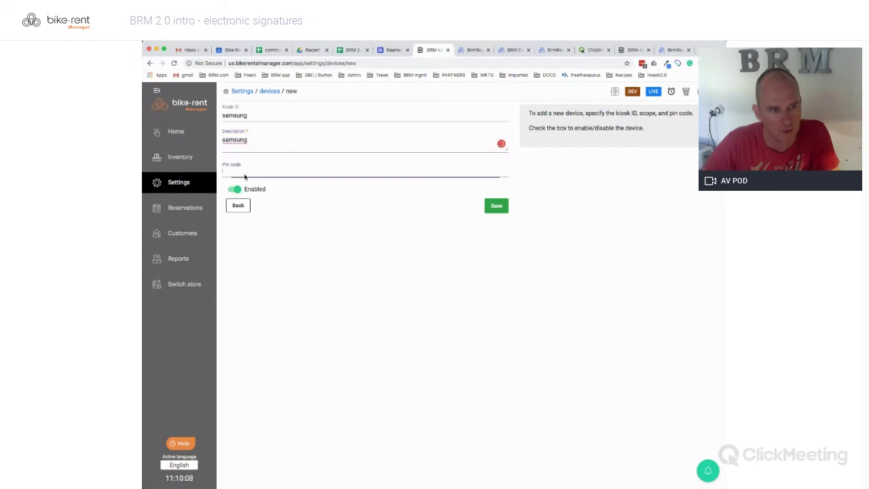
{"action": "left_click", "coordinate": [497, 210]}
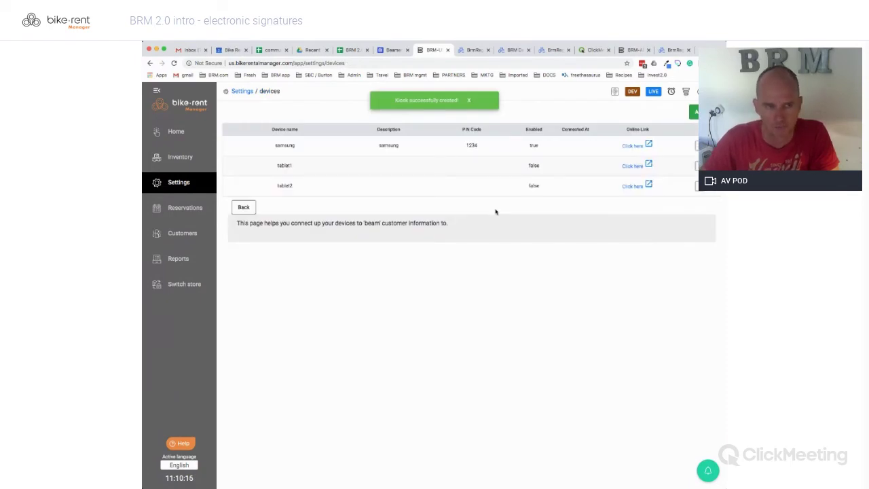
Open the samsung kiosk's registration link and review the samsung device's settings
{"action": "left_click", "coordinate": [649, 147]}
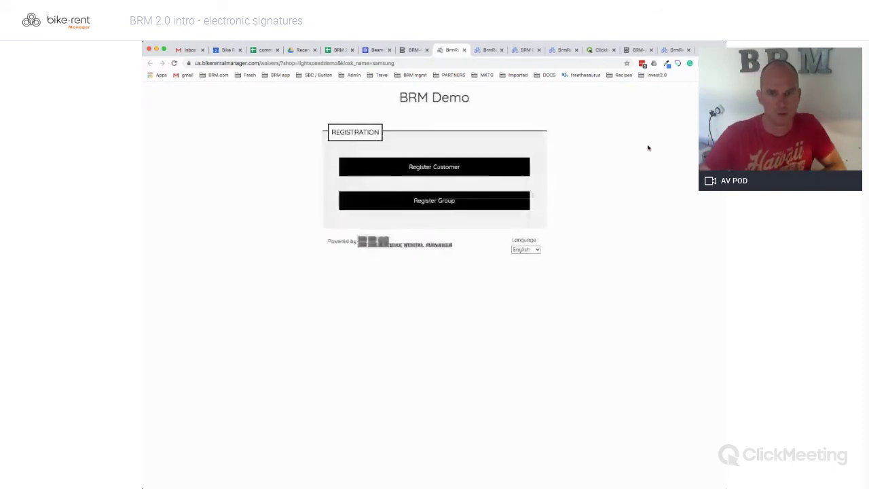
{"action": "left_click", "coordinate": [411, 51]}
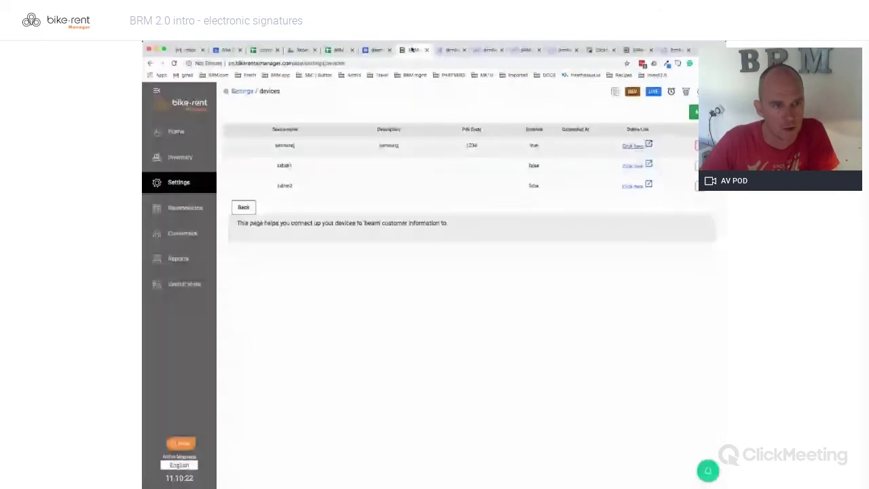
{"action": "left_click", "coordinate": [320, 145]}
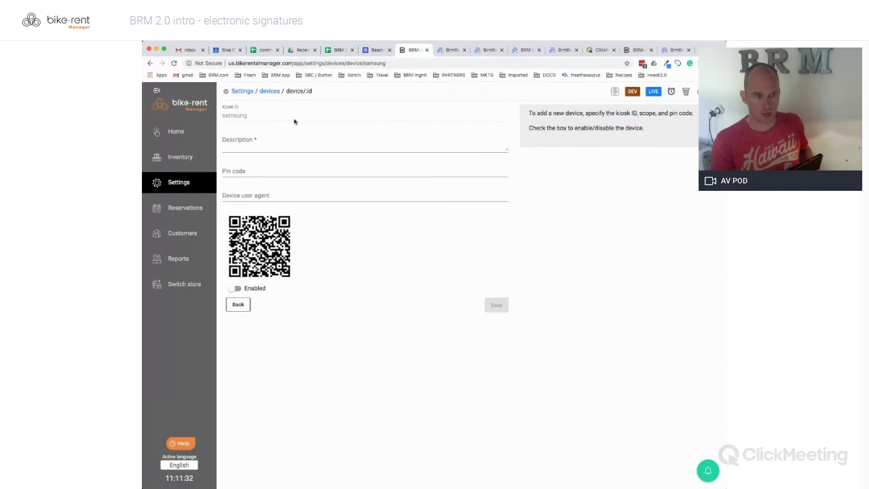
{"action": "left_click", "coordinate": [269, 92]}
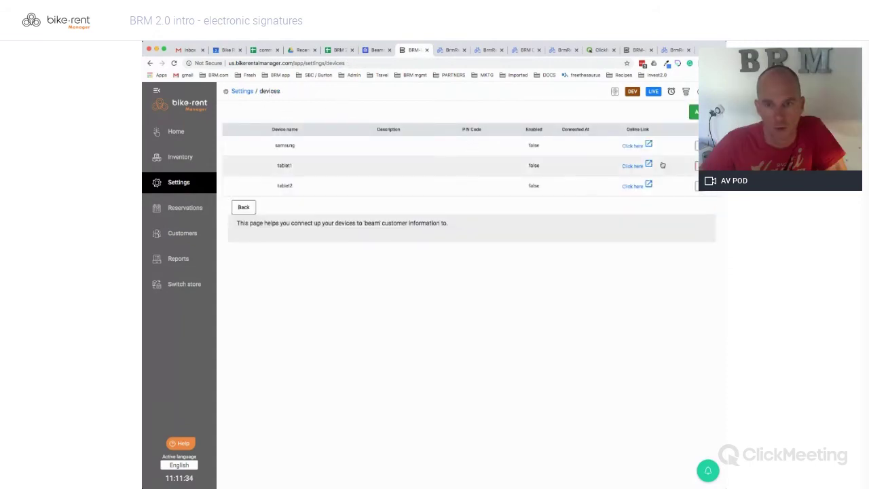
{"action": "left_click", "coordinate": [650, 145]}
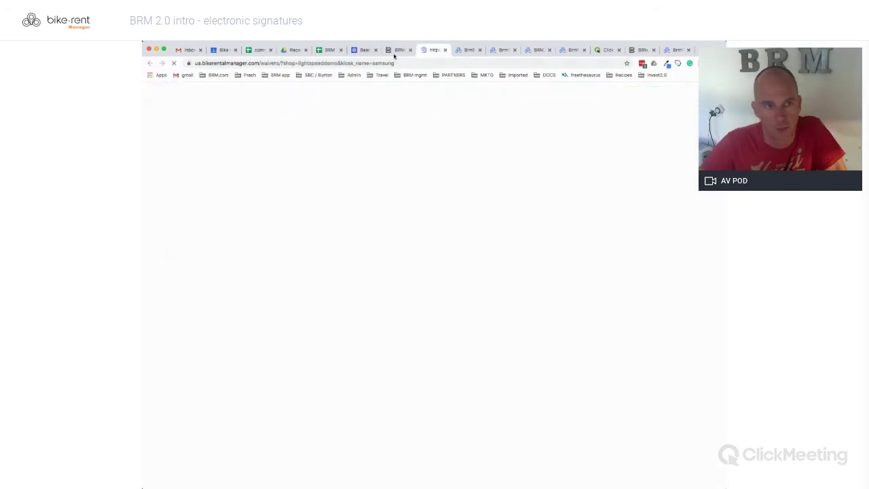
Check the samsung kiosk page's web address and reopen the samsung device's details
{"action": "left_click", "coordinate": [375, 62]}
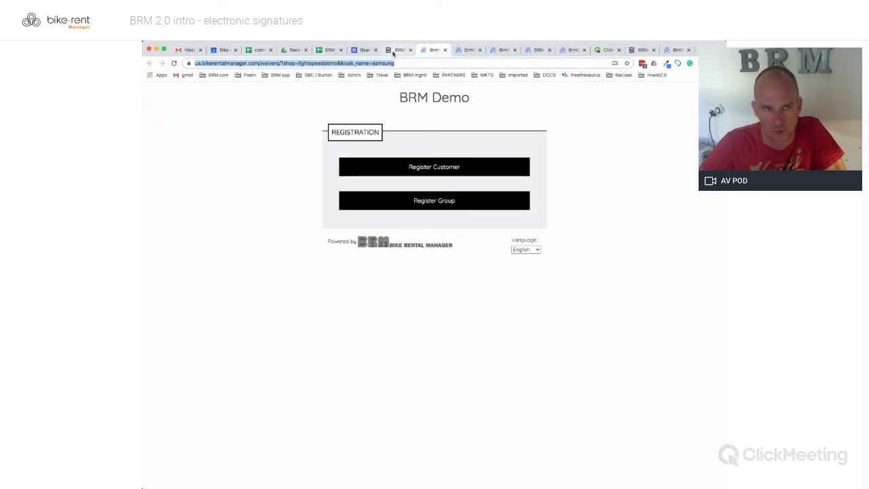
{"action": "left_click", "coordinate": [392, 52]}
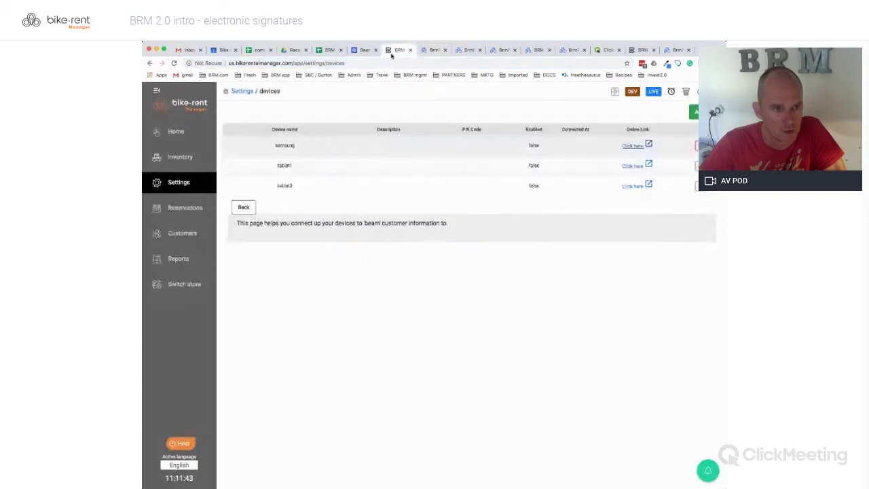
{"action": "left_click", "coordinate": [338, 147]}
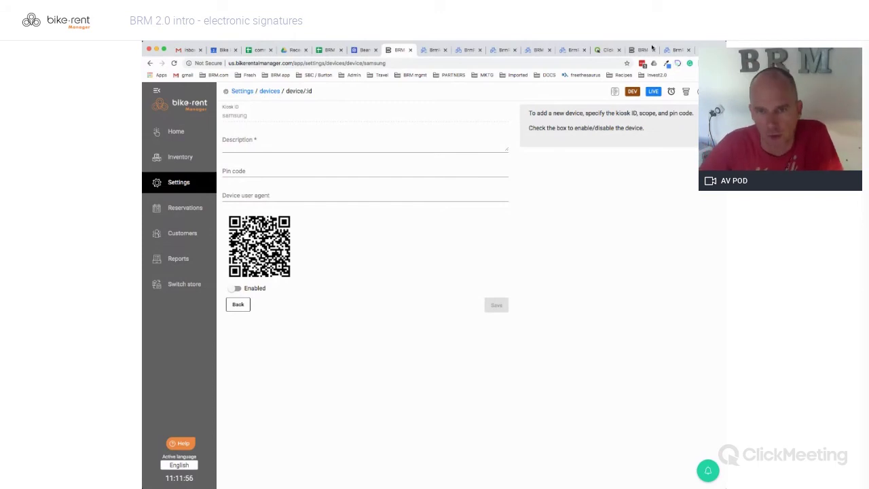
Switch through the tablet2 kiosk, online checkout and live store devices tabs
{"action": "left_click", "coordinate": [573, 51]}
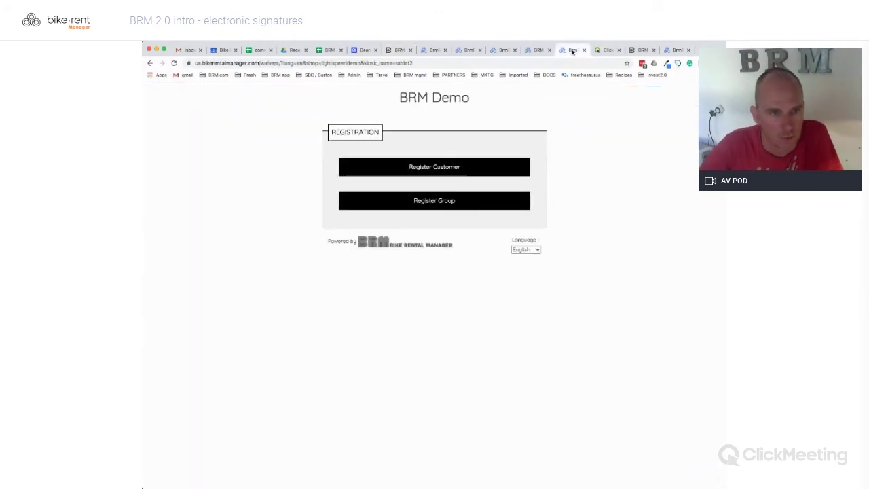
{"action": "left_click", "coordinate": [539, 50]}
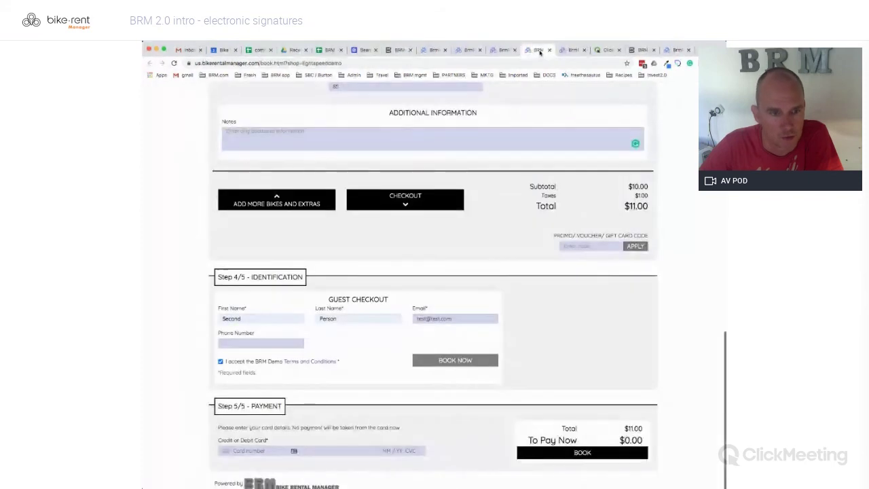
{"action": "left_click", "coordinate": [632, 50]}
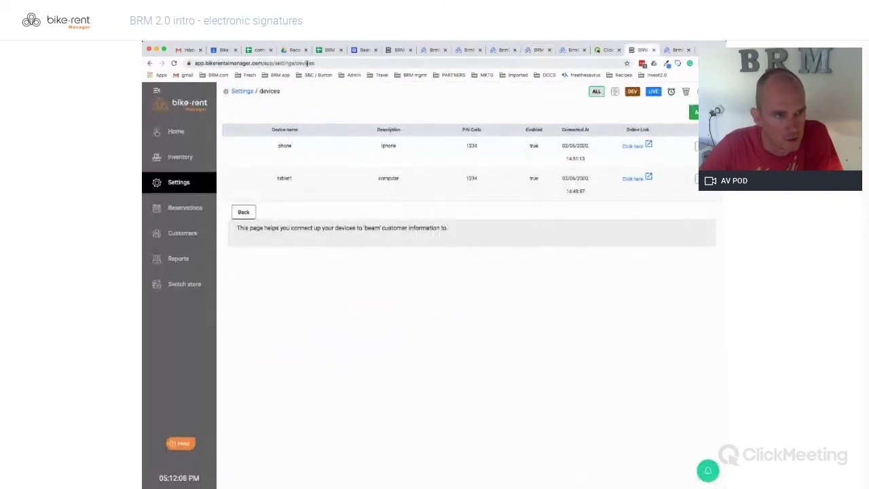
{"action": "left_click", "coordinate": [186, 183]}
{"action": "scroll", "coordinate": [312, 285], "scroll_direction": "down", "scroll_amount": 4}
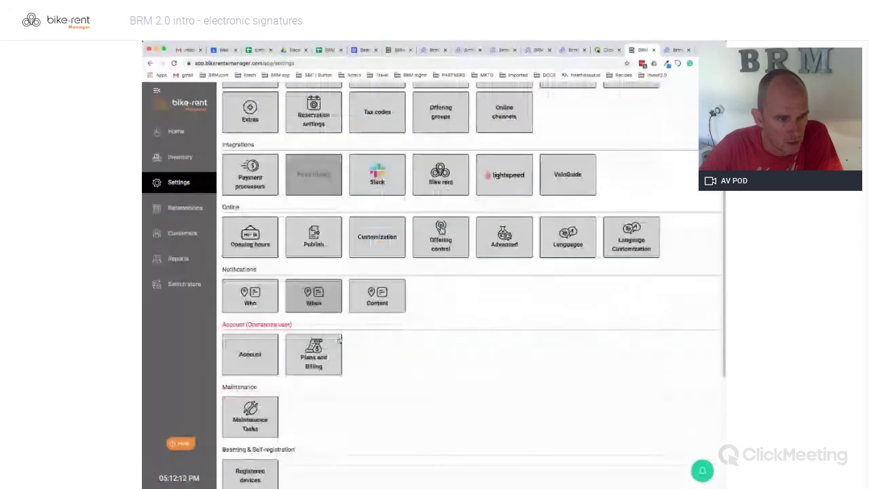
{"action": "left_click", "coordinate": [311, 353]}
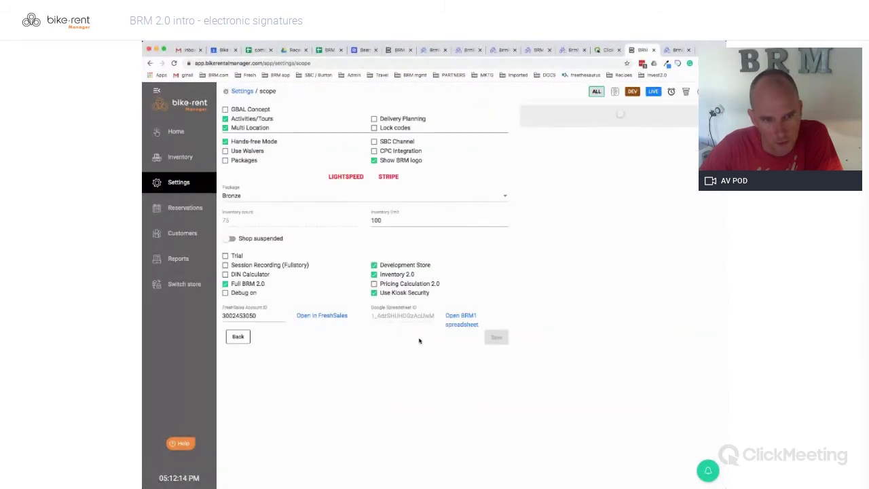
{"action": "left_click", "coordinate": [191, 185]}
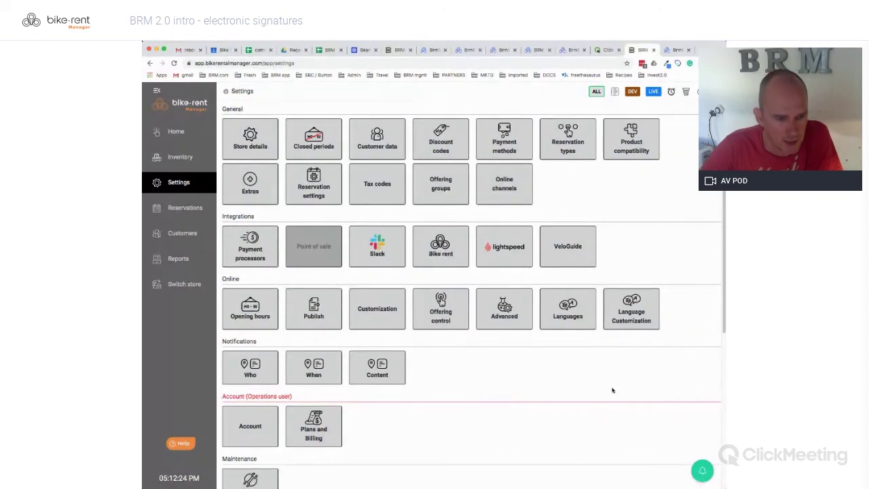
{"action": "scroll", "coordinate": [650, 285], "scroll_direction": "down", "scroll_amount": 5}
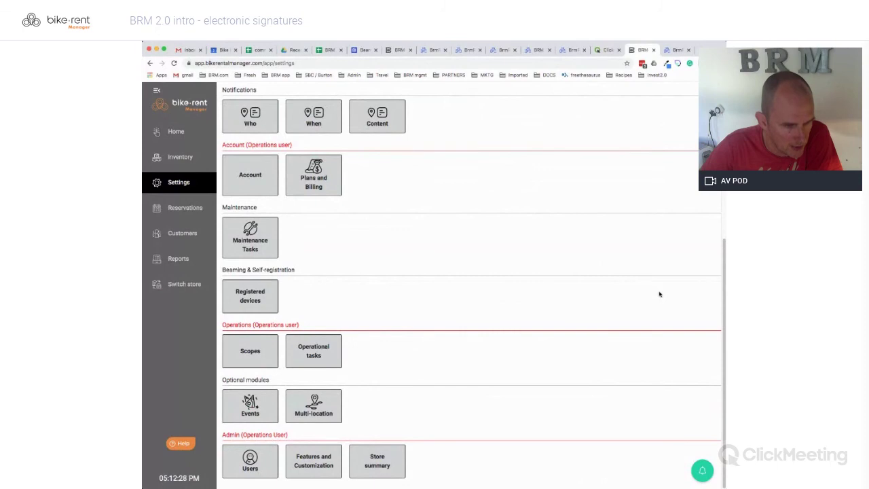
{"action": "left_click", "coordinate": [250, 296]}
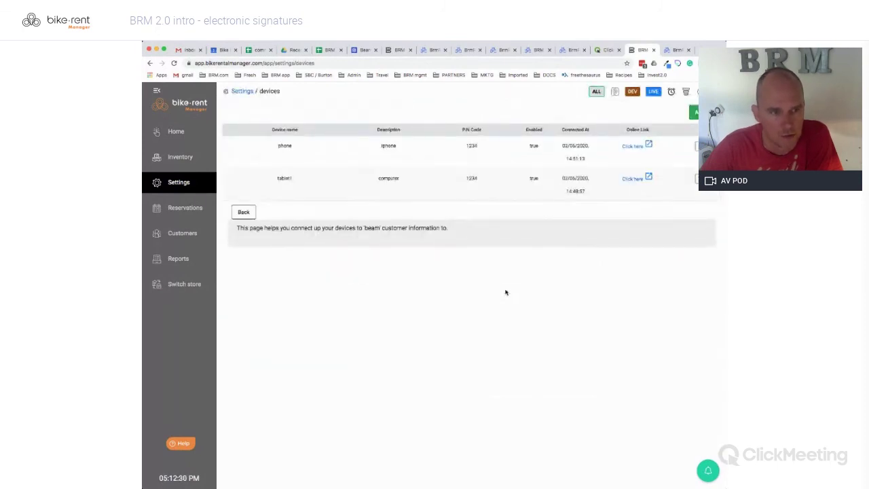
{"action": "left_click", "coordinate": [313, 155]}
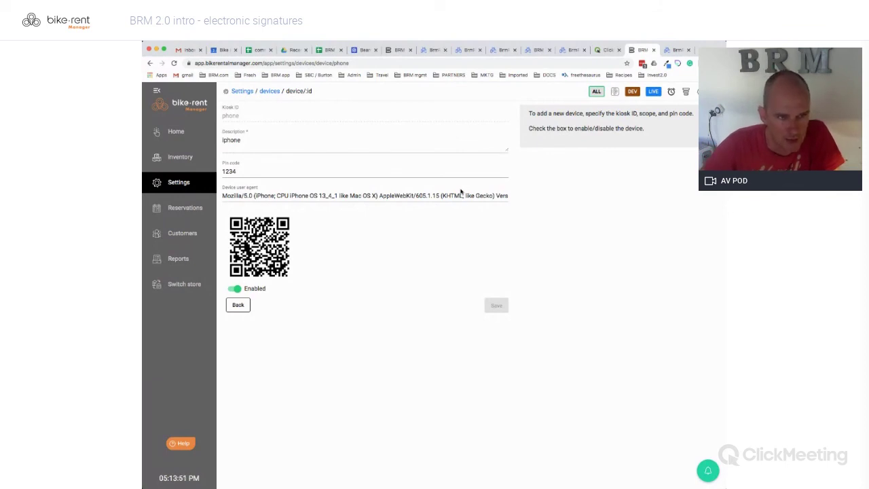
{"action": "left_click", "coordinate": [273, 91]}
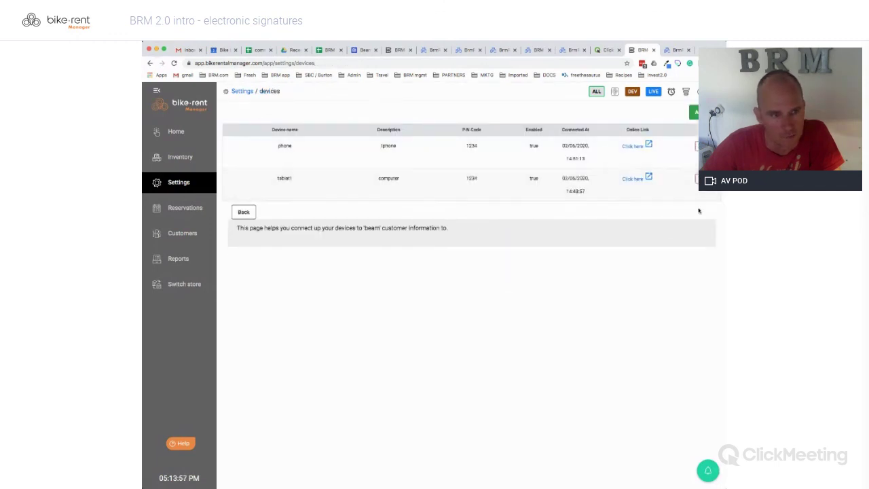
Delete the tablet1 device from the registered devices list
{"action": "left_click", "coordinate": [697, 178]}
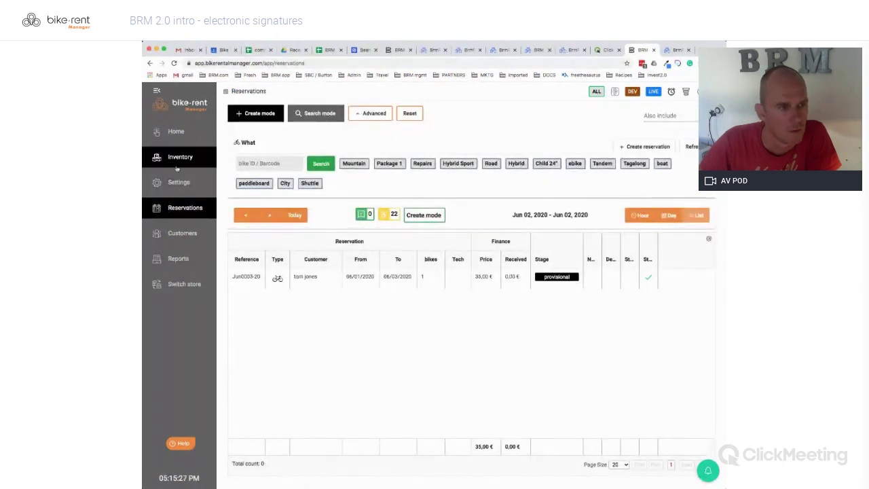
Browse the Settings, Inventory and Home pages, ending at Registered devices
{"action": "left_click", "coordinate": [173, 182]}
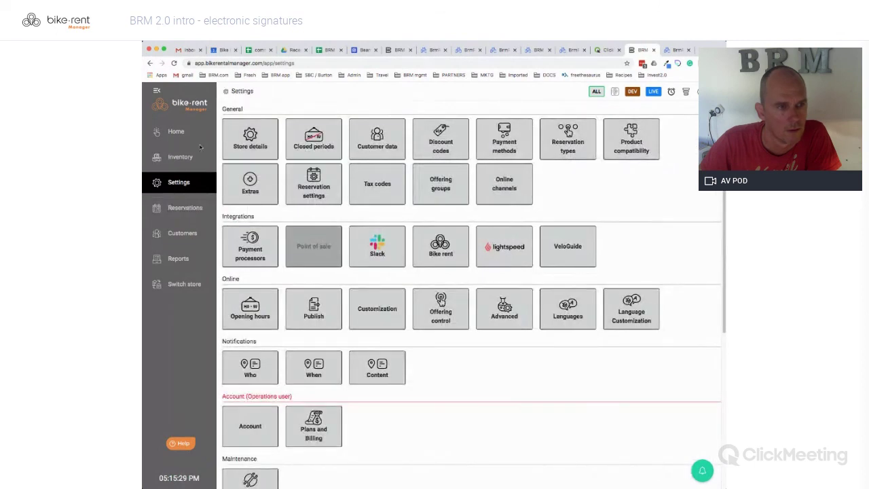
{"action": "left_click", "coordinate": [192, 156]}
{"action": "left_click", "coordinate": [185, 140]}
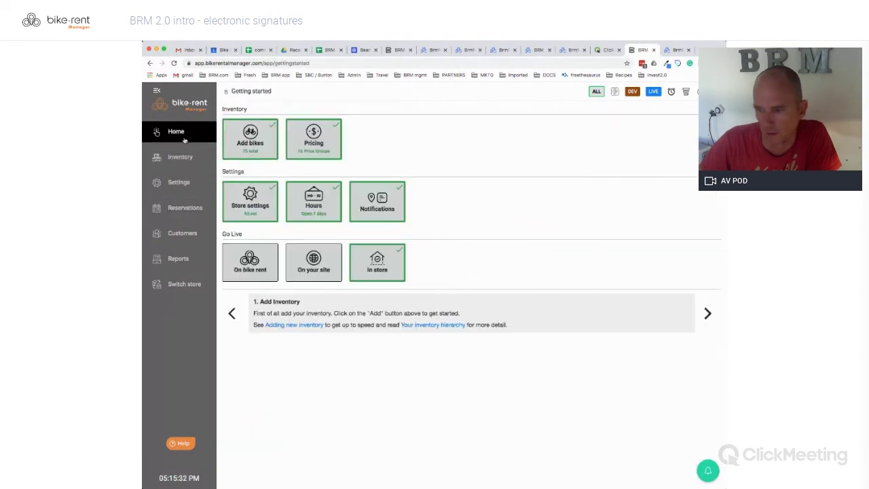
{"action": "left_click", "coordinate": [183, 184]}
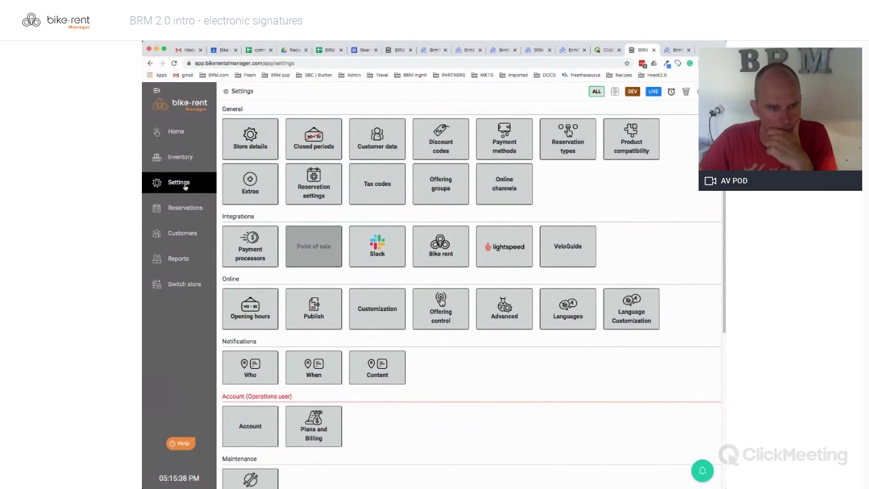
{"action": "scroll", "coordinate": [334, 281], "scroll_direction": "down", "scroll_amount": 4}
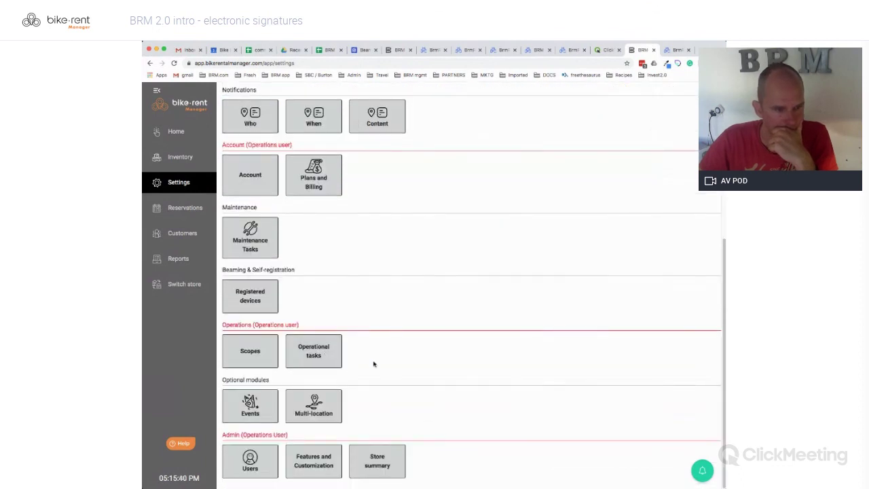
{"action": "left_click", "coordinate": [258, 303]}
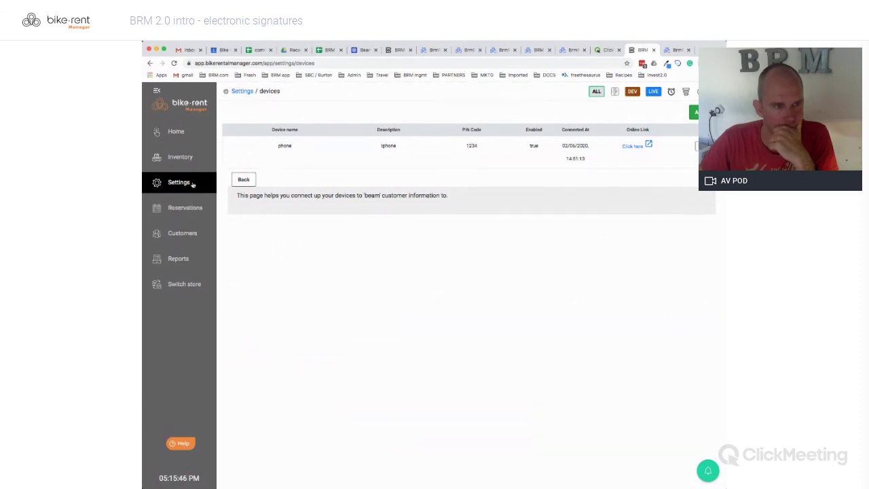
Open Reservations in day timeline view and expand the Who and When search criteria
{"action": "left_click", "coordinate": [186, 209]}
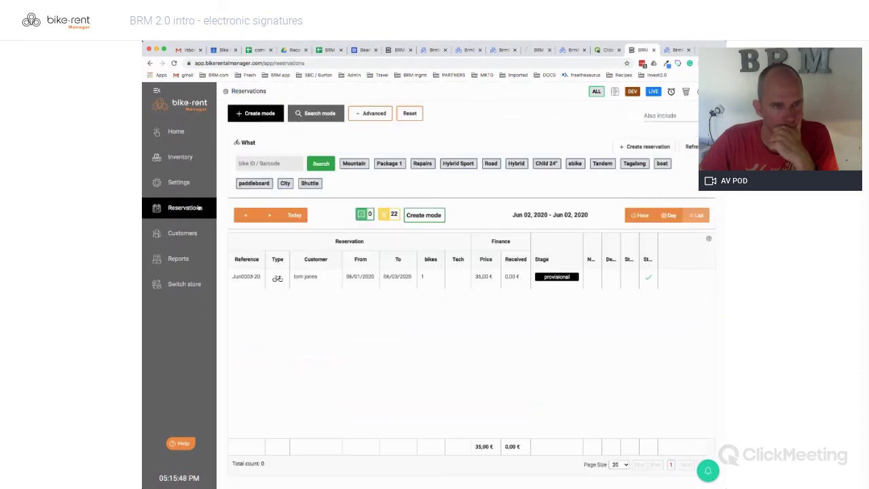
{"action": "left_click", "coordinate": [267, 120]}
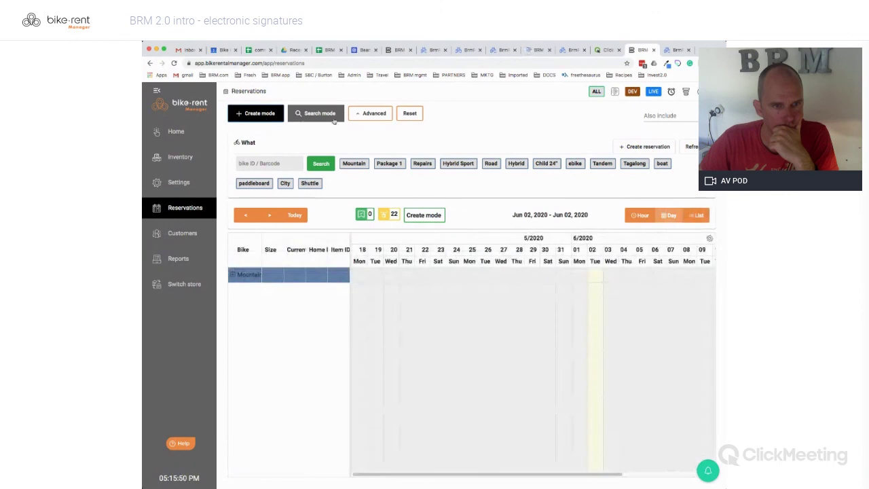
{"action": "left_click", "coordinate": [370, 115]}
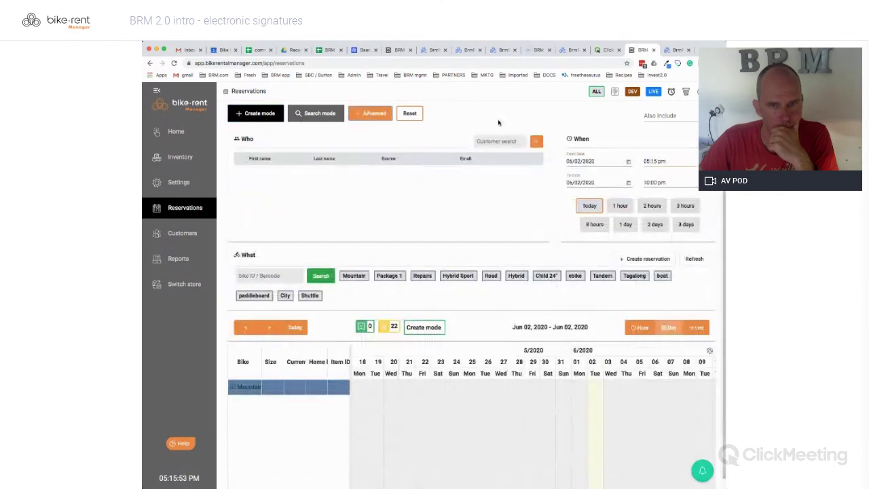
Open the generic demo shop kiosk page and start a single-customer registration
{"action": "left_click", "coordinate": [678, 50]}
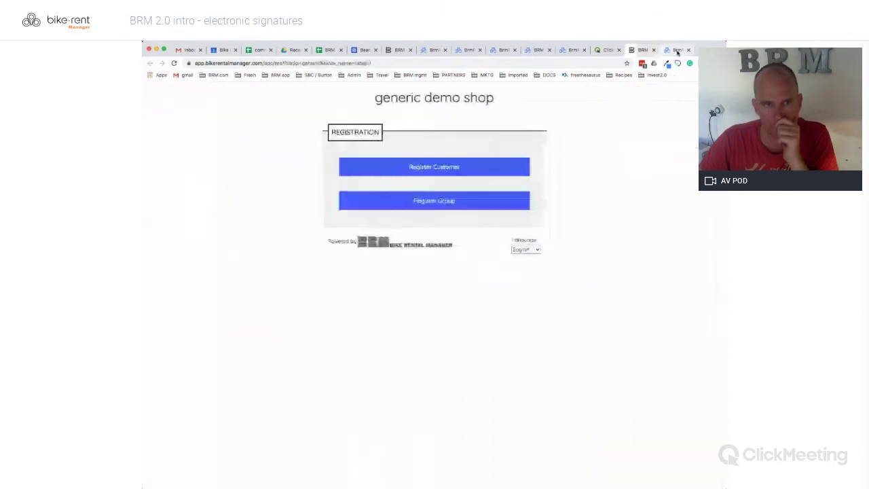
{"action": "left_click", "coordinate": [447, 166]}
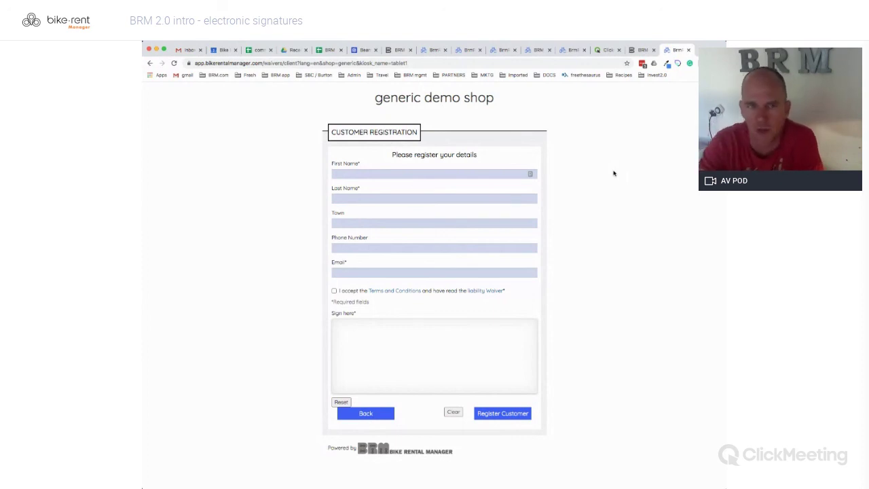
Return to the store management tab and go to Settings > Registered devices
{"action": "left_click", "coordinate": [642, 50]}
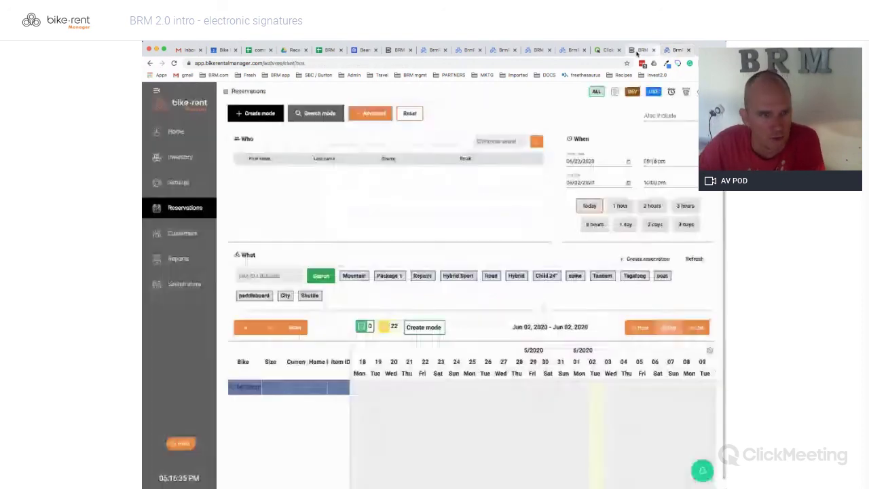
{"action": "left_click", "coordinate": [179, 182]}
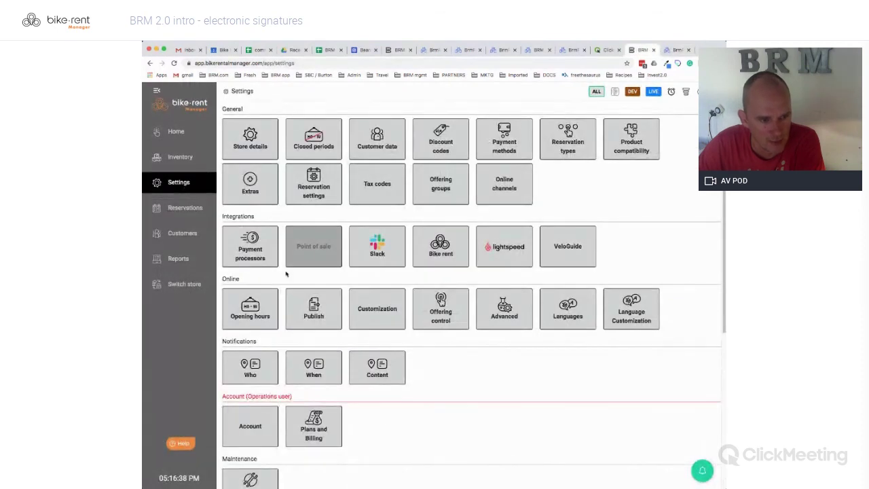
{"action": "scroll", "coordinate": [398, 410], "scroll_direction": "down", "scroll_amount": 1}
{"action": "scroll", "coordinate": [332, 357], "scroll_direction": "down", "scroll_amount": 3}
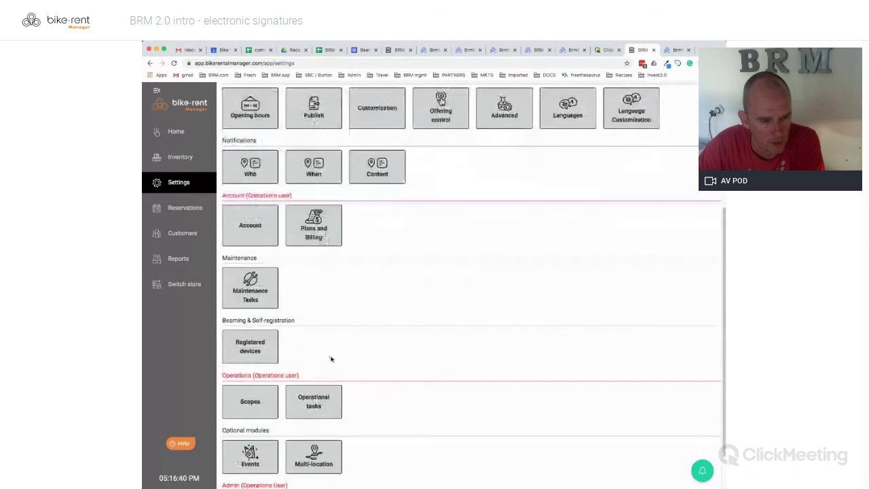
{"action": "left_click", "coordinate": [274, 352]}
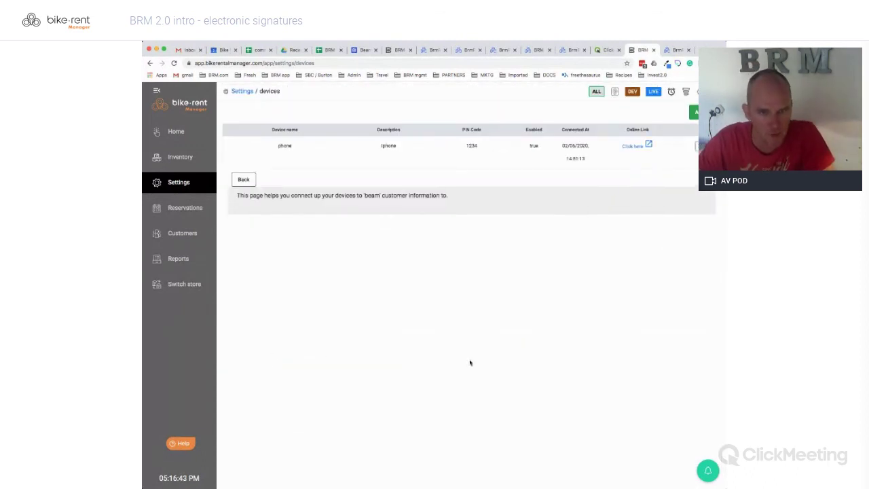